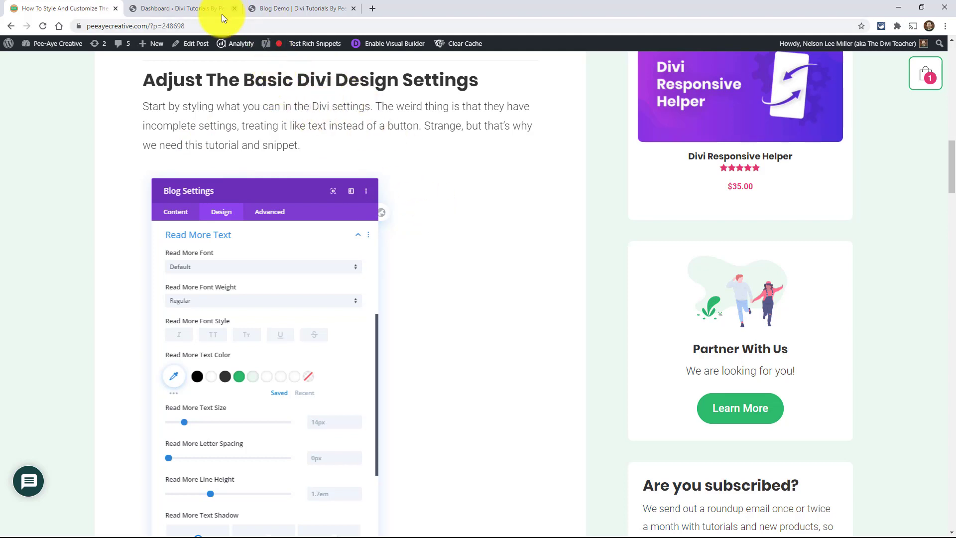
- On the Blog Demo page, open the blog module's settings and look over its Design layout options
{"action": "left_click", "coordinate": [290, 8]}
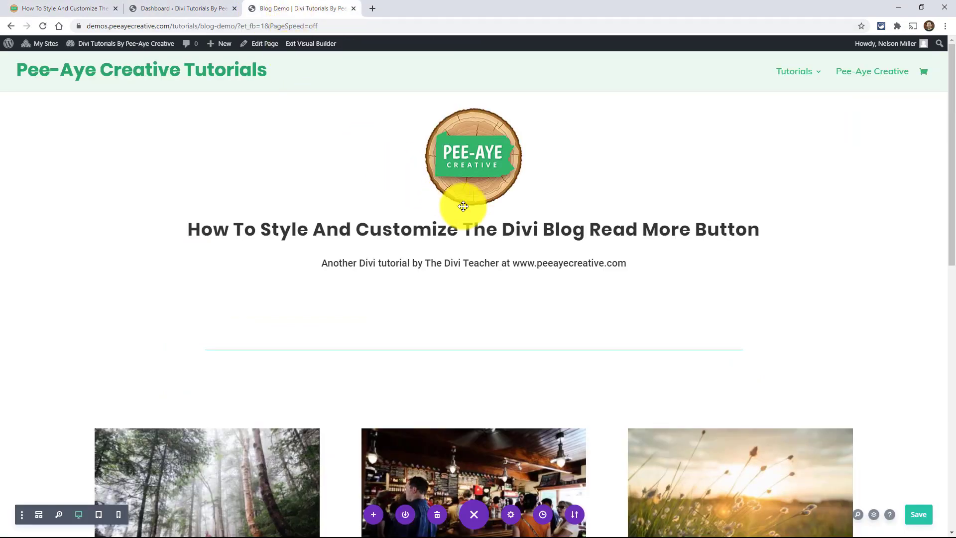
{"action": "scroll", "coordinate": [431, 345], "scroll_direction": "down", "scroll_amount": 4}
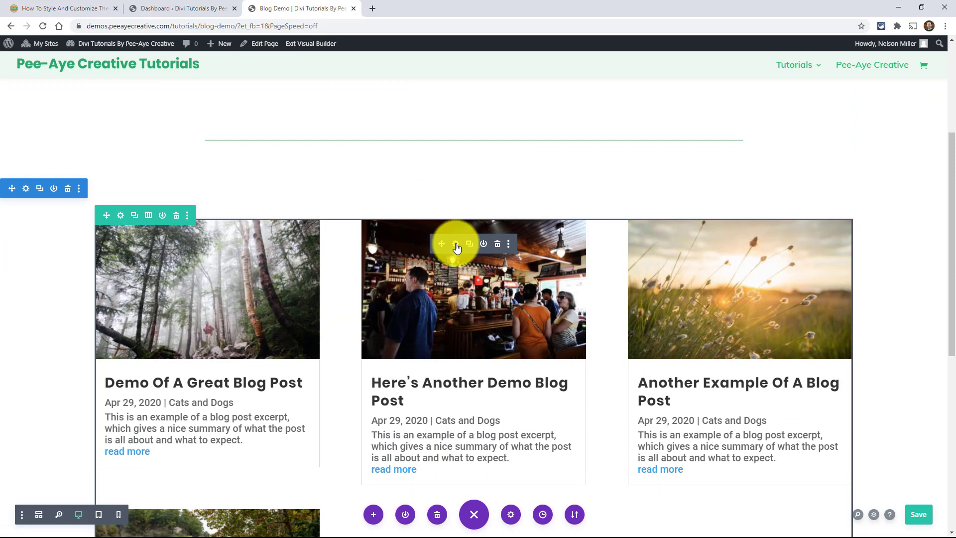
{"action": "left_click", "coordinate": [456, 244]}
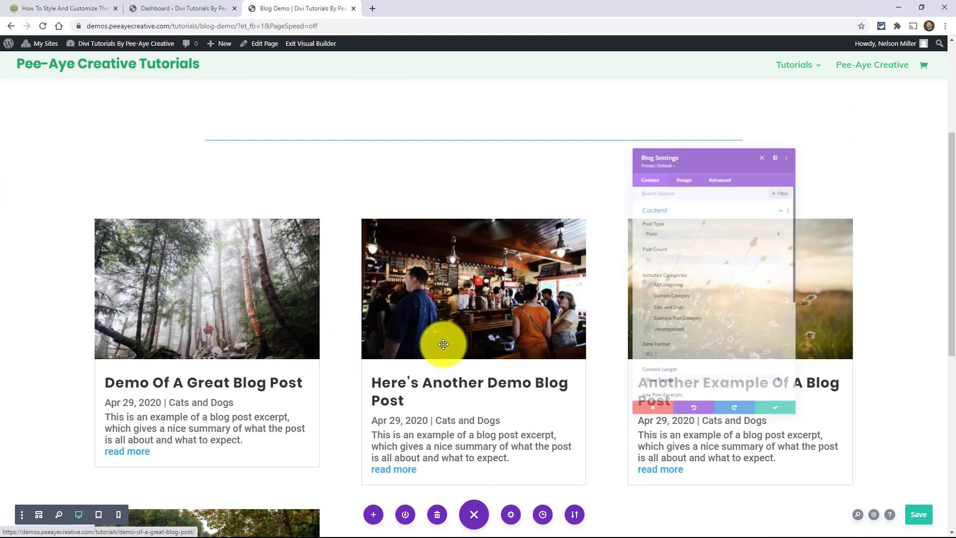
{"action": "left_click", "coordinate": [668, 130]}
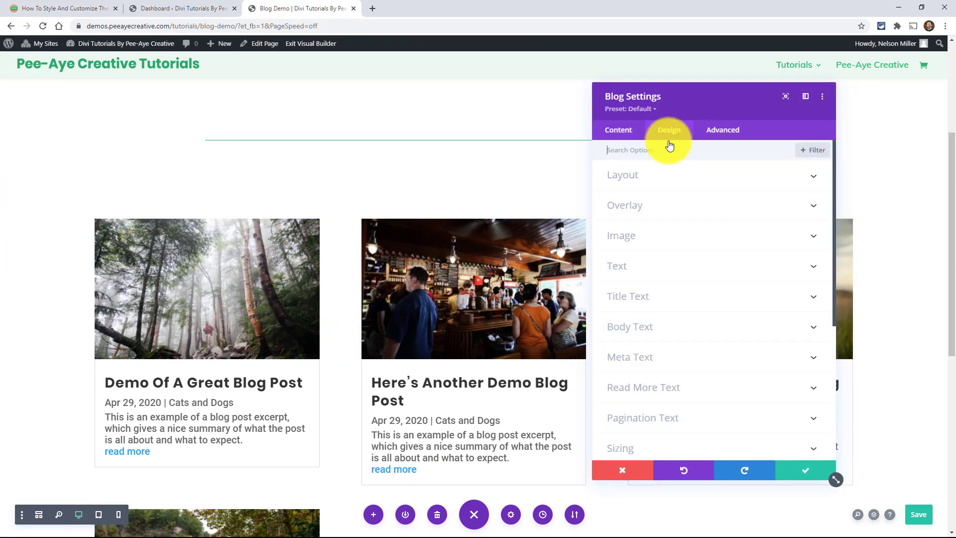
{"action": "left_click", "coordinate": [646, 179]}
{"action": "left_click", "coordinate": [631, 177]}
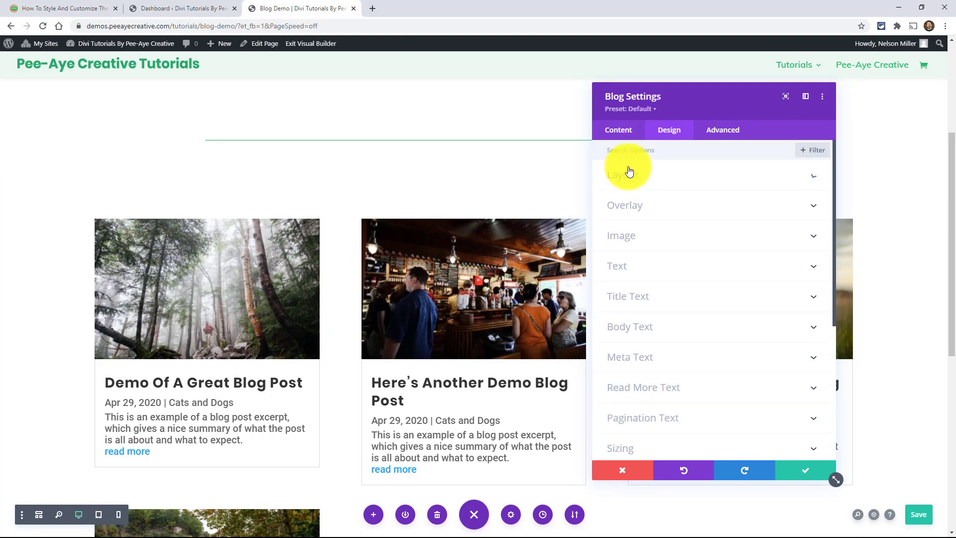
- Check in Content > Elements that the Read More button is enabled
{"action": "left_click", "coordinate": [618, 130]}
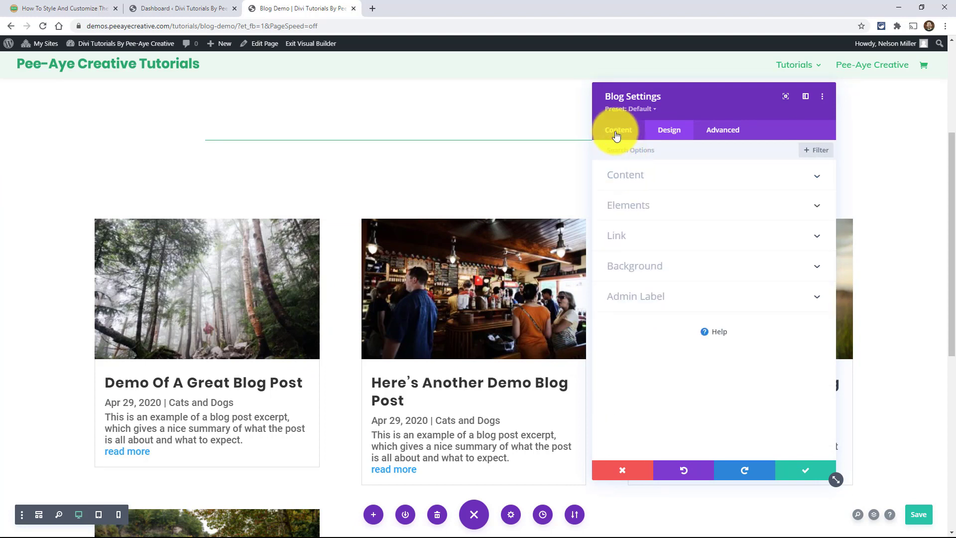
{"action": "left_click", "coordinate": [624, 204]}
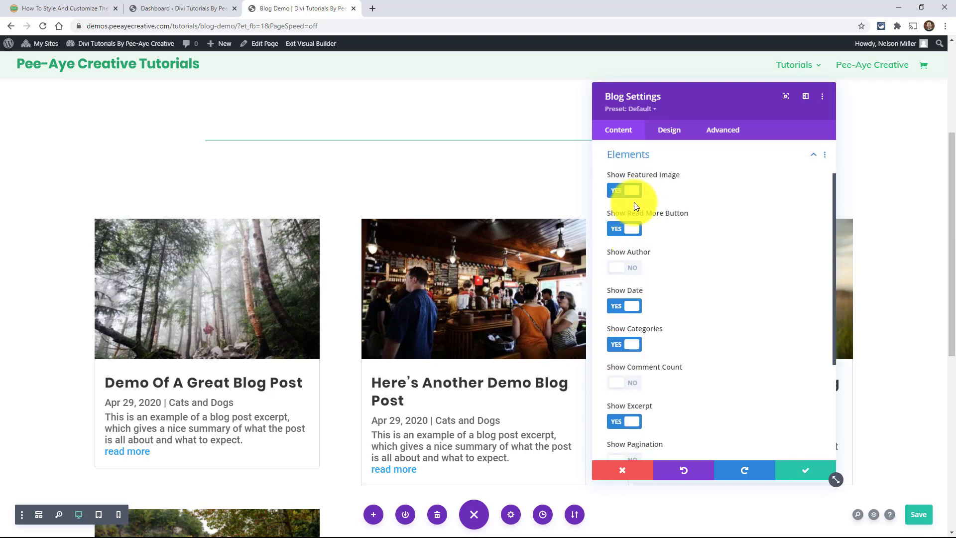
{"action": "scroll", "coordinate": [630, 391], "scroll_direction": "down", "scroll_amount": 2}
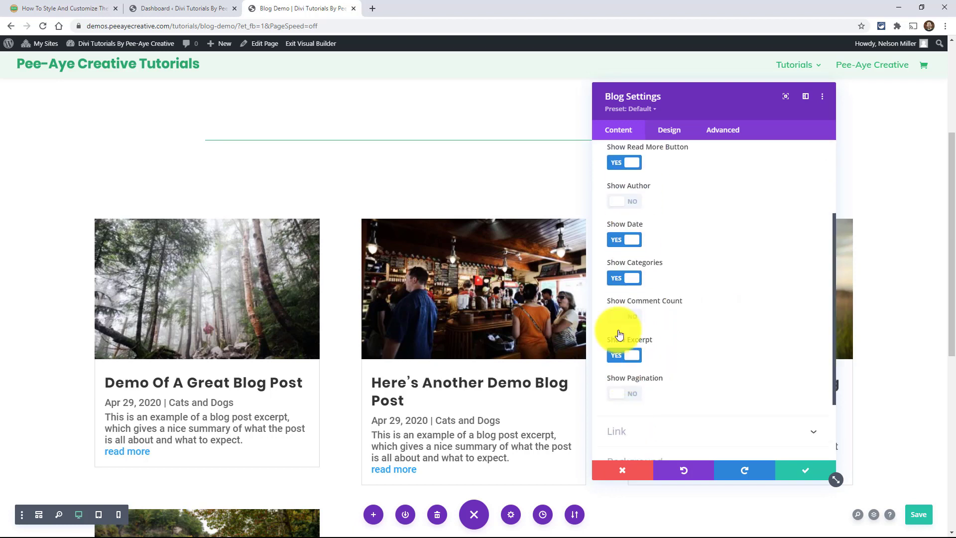
{"action": "scroll", "coordinate": [610, 223], "scroll_direction": "up", "scroll_amount": 2}
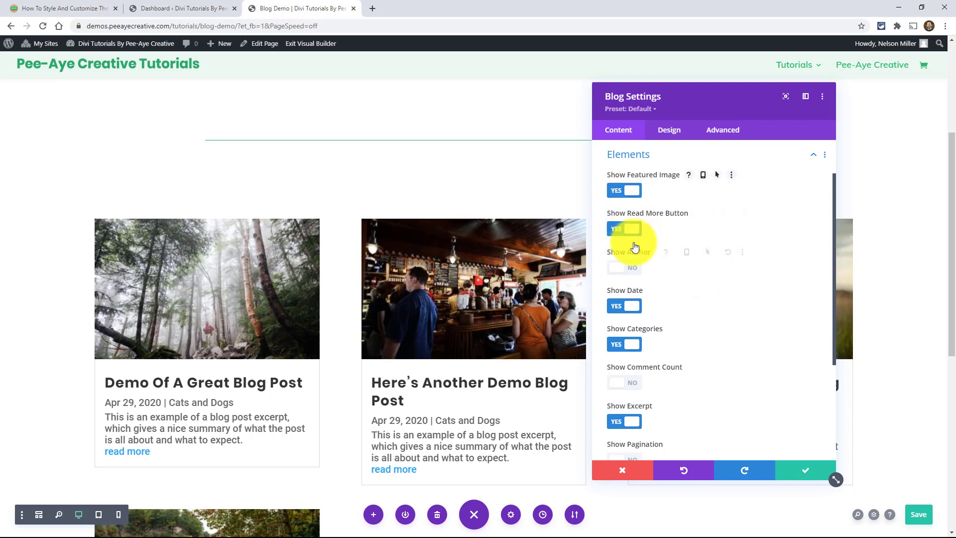
{"action": "scroll", "coordinate": [660, 380], "scroll_direction": "down", "scroll_amount": 2}
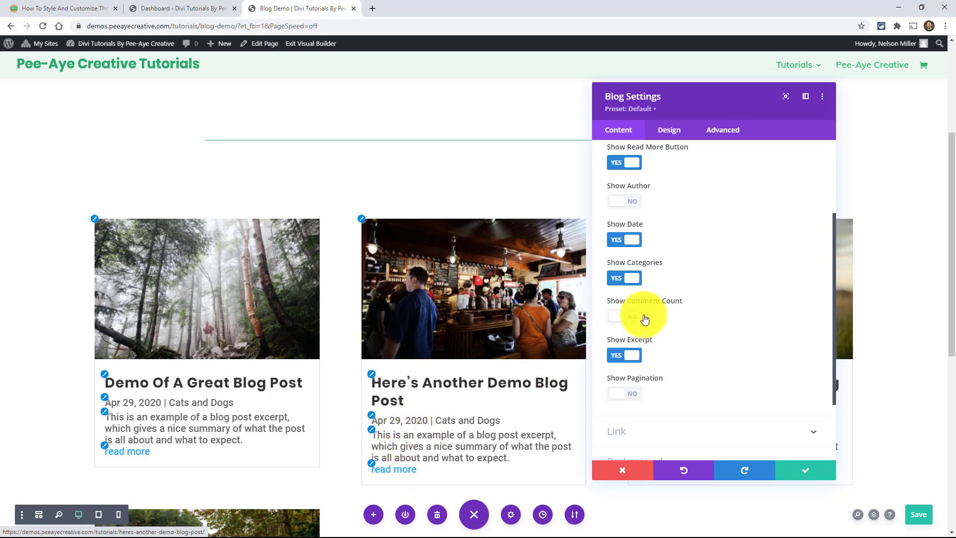
- Set the blog posts' meta text size to 17px
{"action": "left_click", "coordinate": [372, 419]}
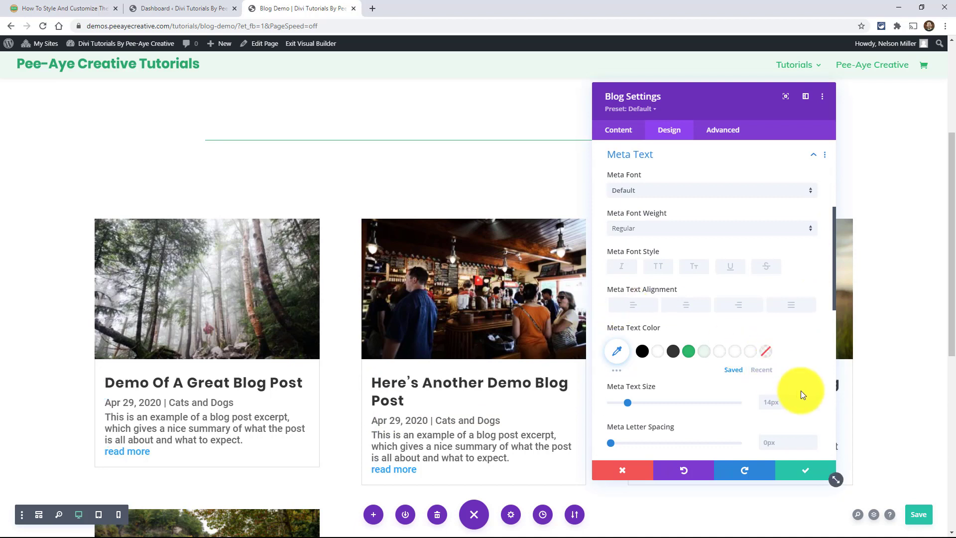
{"action": "left_click", "coordinate": [815, 402]}
{"action": "key", "text": "Up"}
{"action": "key", "text": "Up"}
{"action": "key", "text": "Up"}
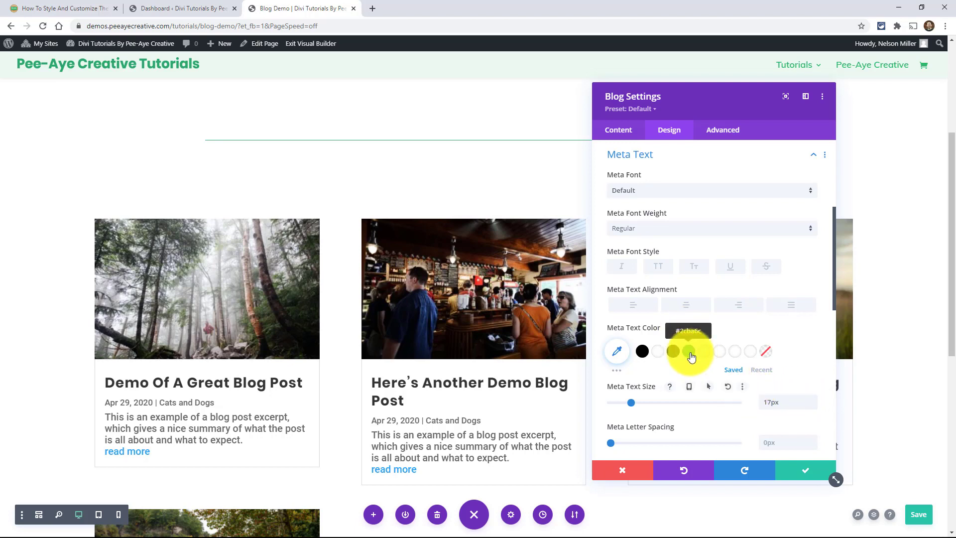
{"action": "left_click", "coordinate": [614, 131]}
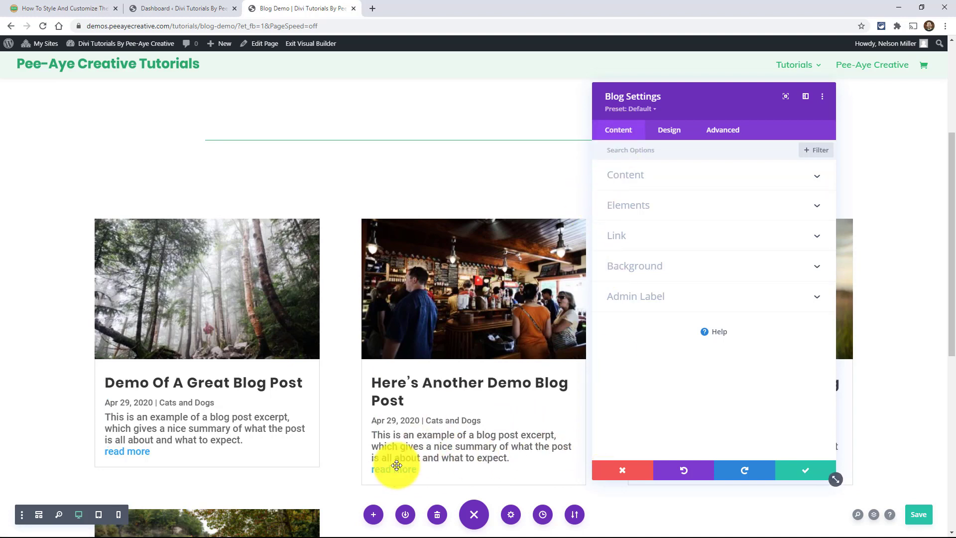
- Open the blog module's Read More Text styling options and browse its font settings
{"action": "left_click", "coordinate": [371, 469]}
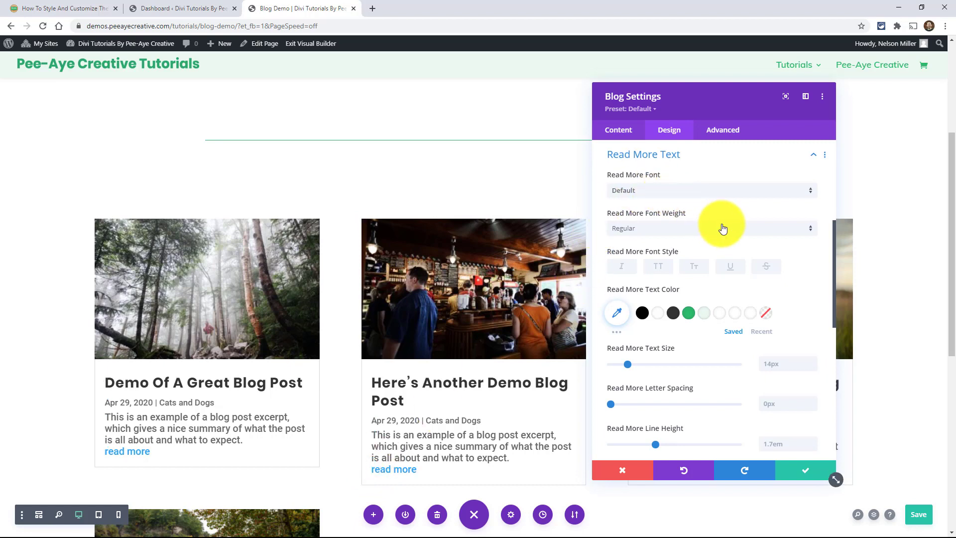
{"action": "scroll", "coordinate": [728, 243], "scroll_direction": "up", "scroll_amount": 1}
{"action": "scroll", "coordinate": [727, 243], "scroll_direction": "up", "scroll_amount": 1}
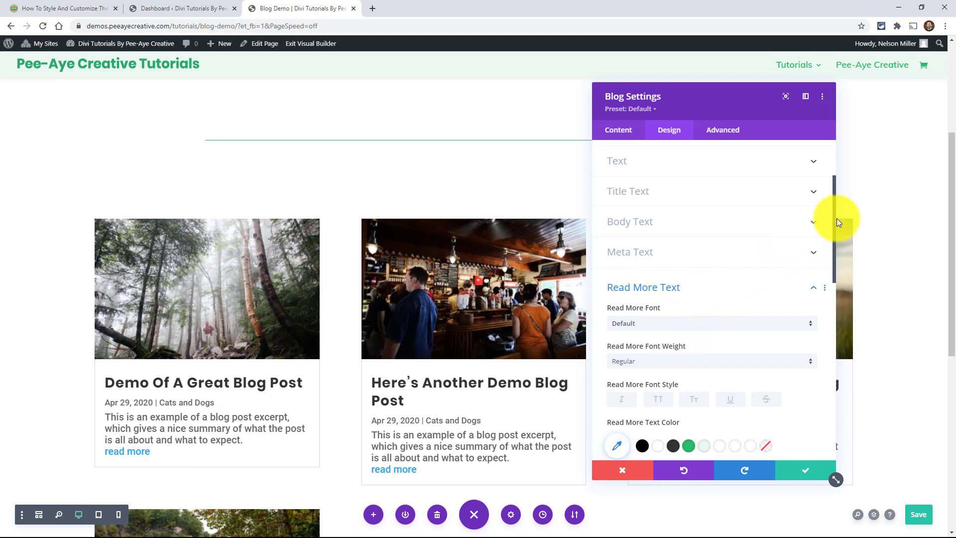
{"action": "left_click_drag", "start_coordinate": [833, 223], "coordinate": [827, 253]}
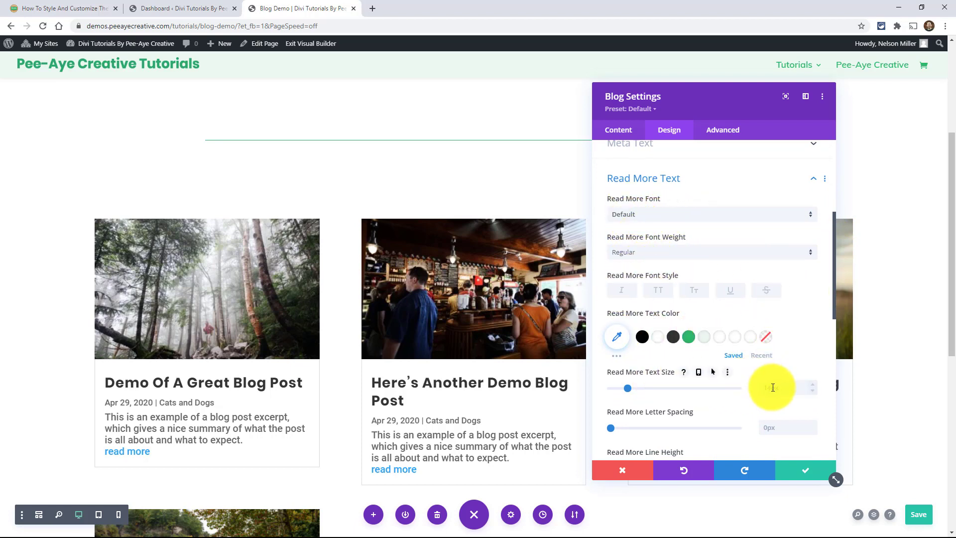
{"action": "left_click_drag", "start_coordinate": [833, 299], "coordinate": [821, 361]}
{"action": "scroll", "coordinate": [821, 348], "scroll_direction": "up", "scroll_amount": 3}
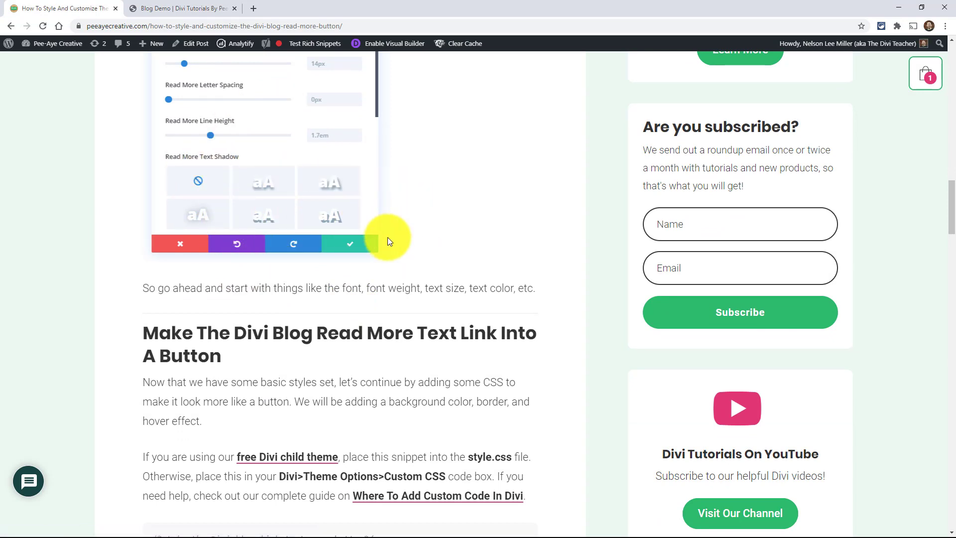
- In the tutorial, select the whole read-more button CSS snippet, from first comment to hover rule
{"action": "scroll", "coordinate": [389, 243], "scroll_direction": "down", "scroll_amount": 5}
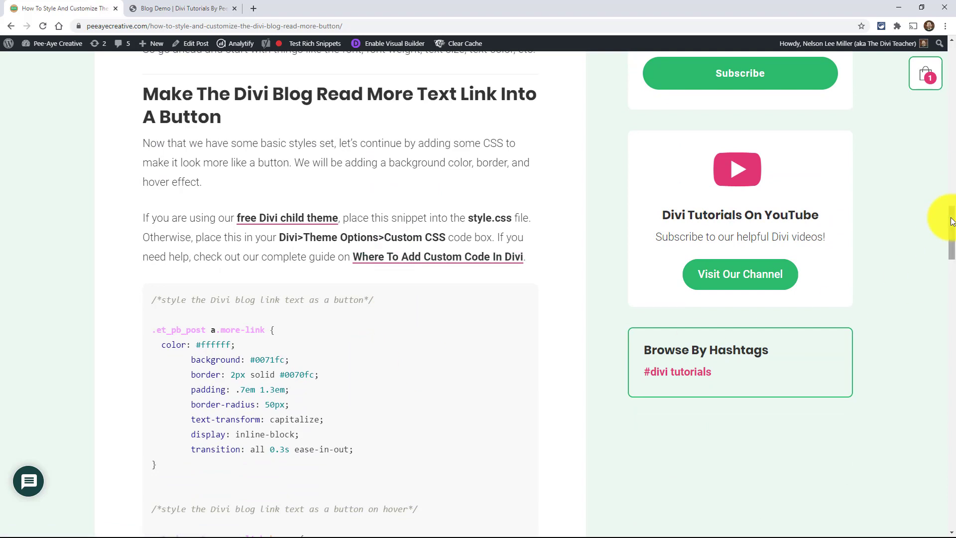
{"action": "left_click_drag", "start_coordinate": [952, 221], "coordinate": [954, 223]}
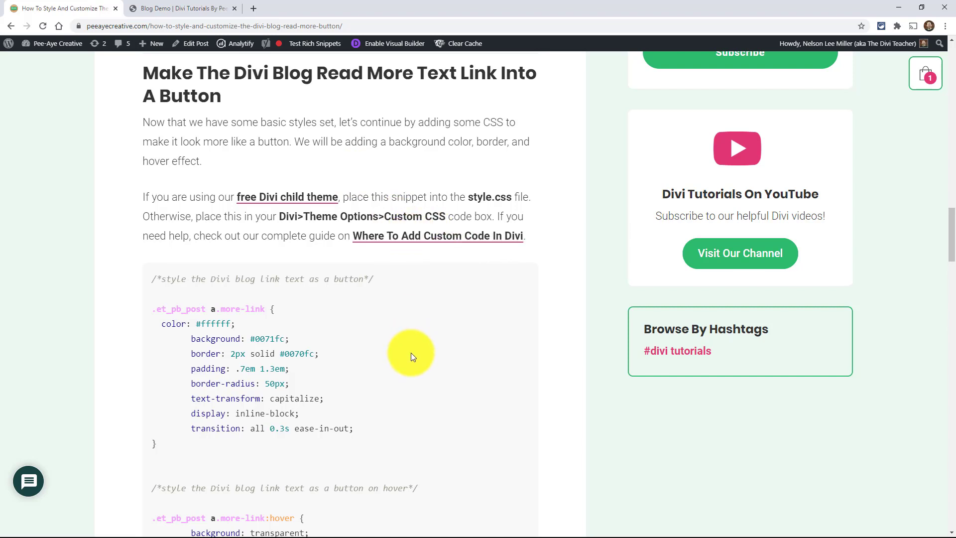
{"action": "scroll", "coordinate": [352, 333], "scroll_direction": "down", "scroll_amount": 3}
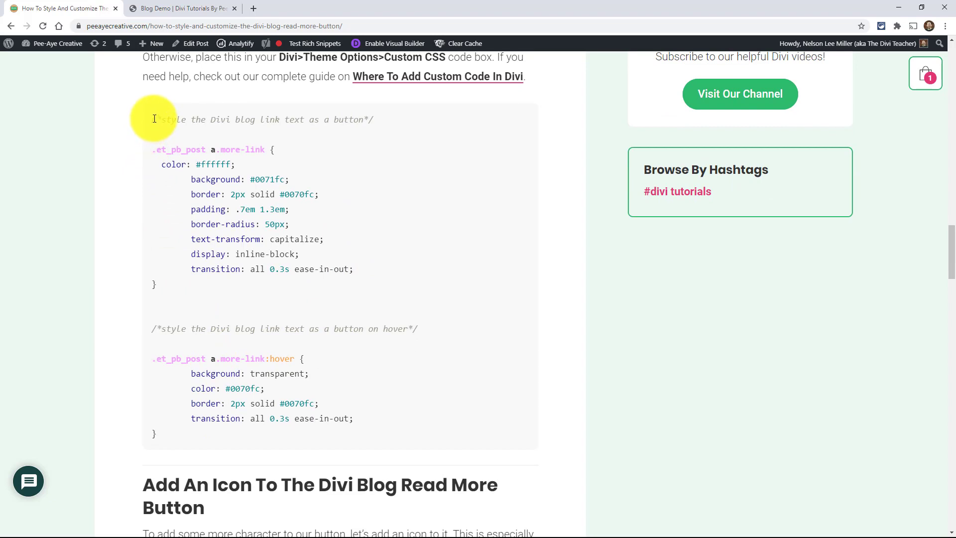
{"action": "left_click_drag", "start_coordinate": [153, 120], "coordinate": [176, 441]}
{"action": "key", "text": "ctrl+c"}
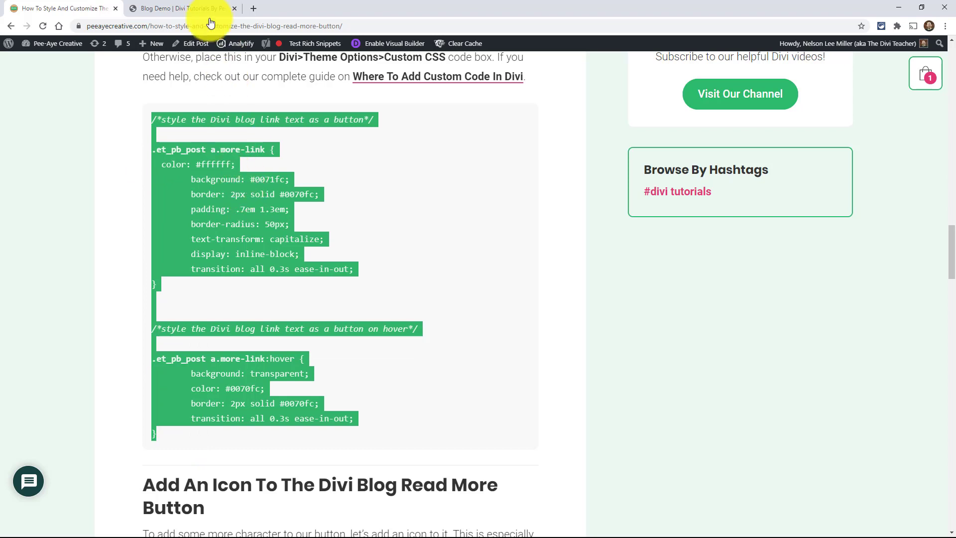
- Paste the read-more button CSS into the Blog Demo page's Advanced > Custom CSS box
{"action": "left_click", "coordinate": [174, 8]}
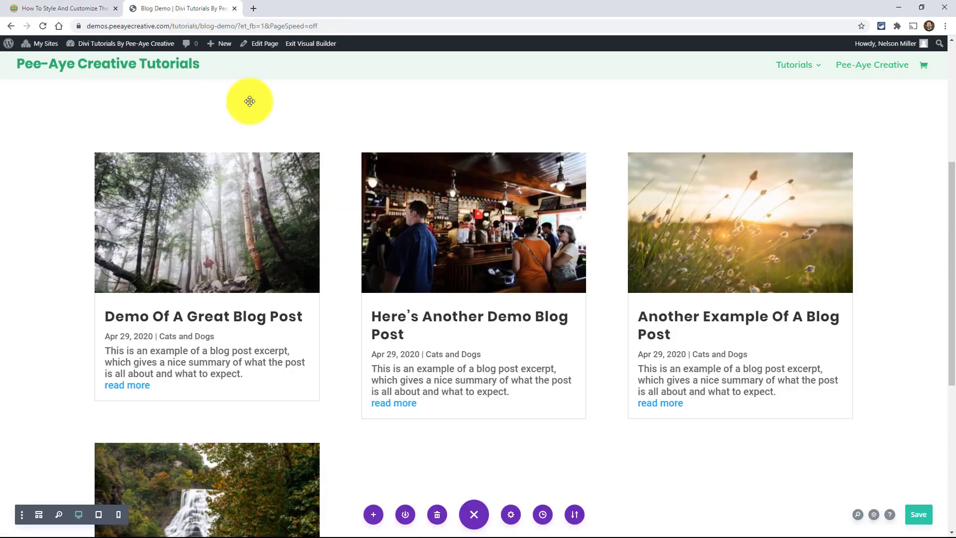
{"action": "left_click", "coordinate": [510, 515]}
{"action": "left_click", "coordinate": [722, 121]}
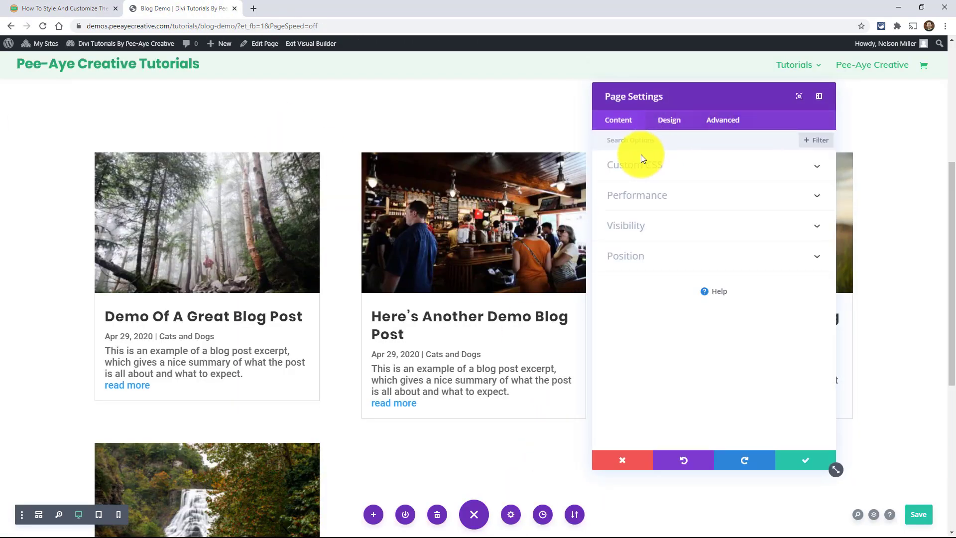
{"action": "left_click", "coordinate": [622, 164]}
{"action": "left_click", "coordinate": [630, 204]}
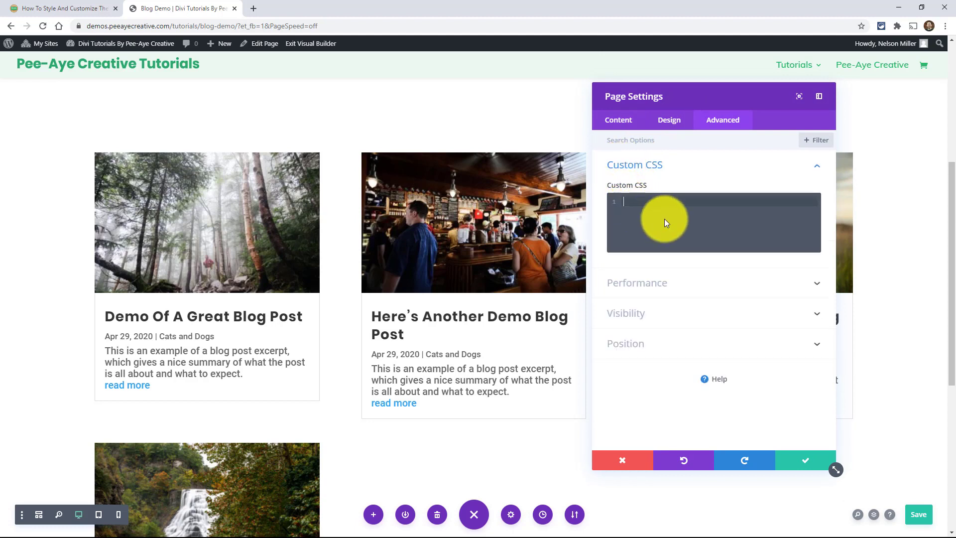
{"action": "key", "text": "ctrl+v"}
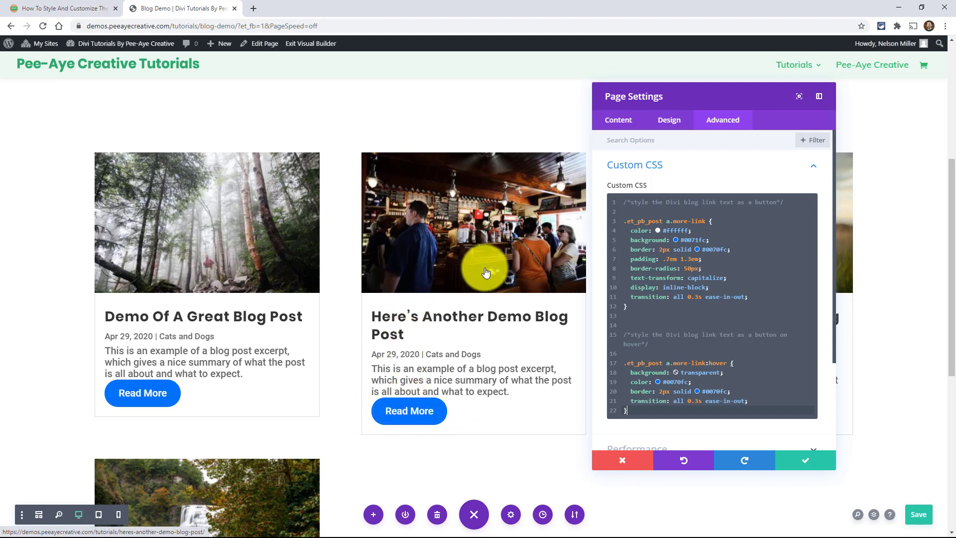
{"action": "left_click", "coordinate": [656, 268]}
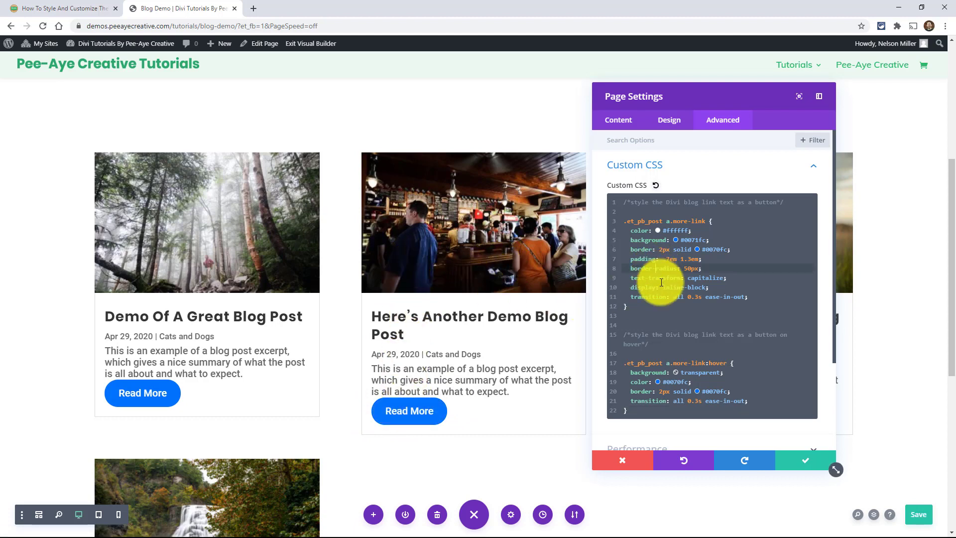
{"action": "left_click", "coordinate": [684, 287]}
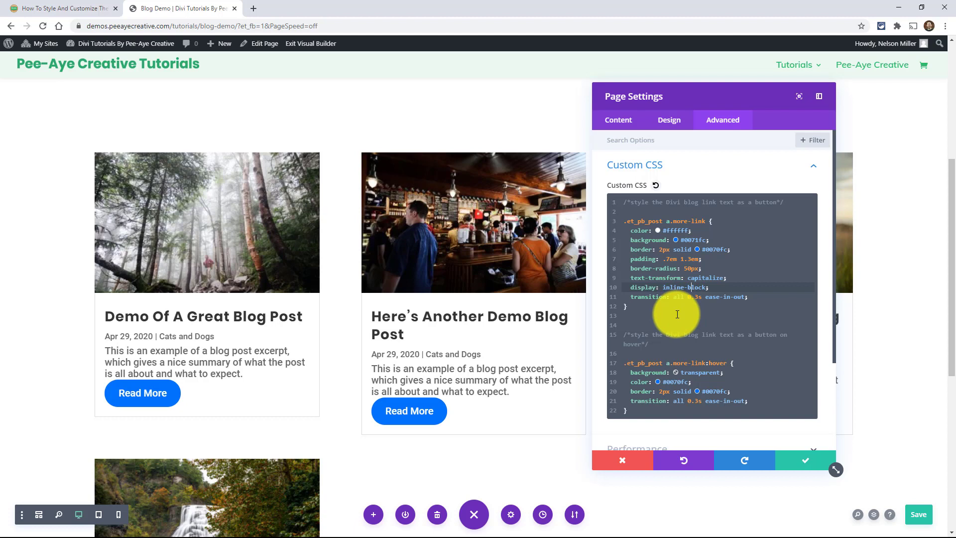
{"action": "key", "text": "BackSpace"}
{"action": "key", "text": "BackSpace"}
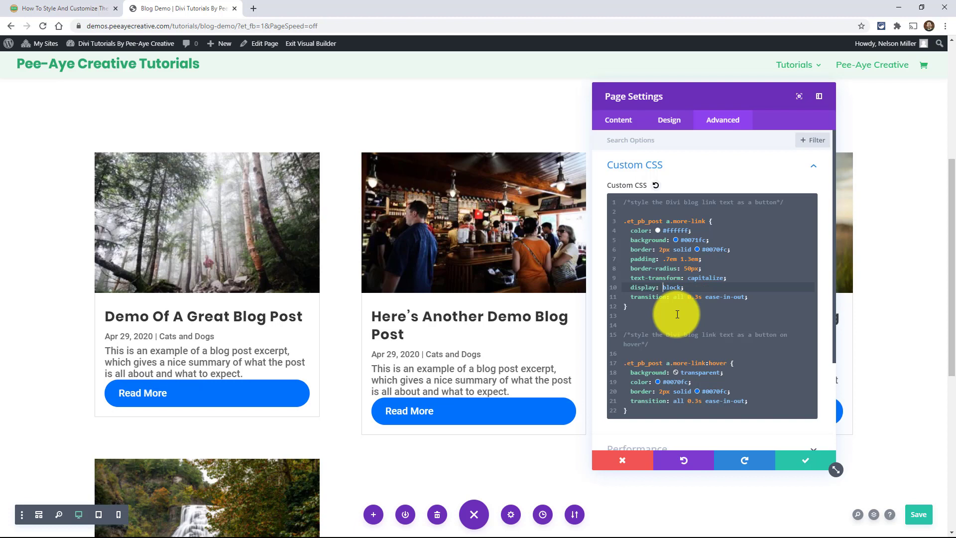
{"action": "left_click", "coordinate": [763, 298]}
{"action": "key", "text": "Return"}
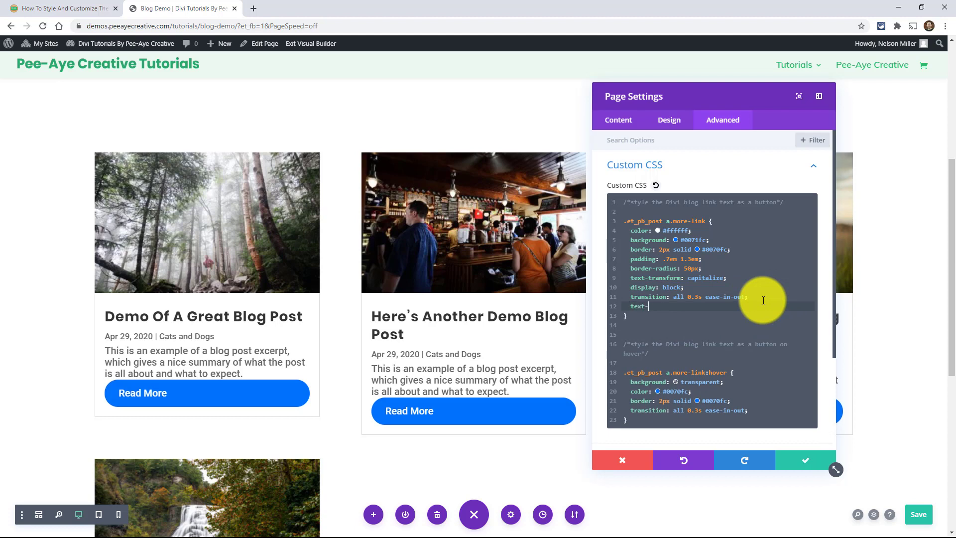
{"action": "type", "text": "text-align: center;"}
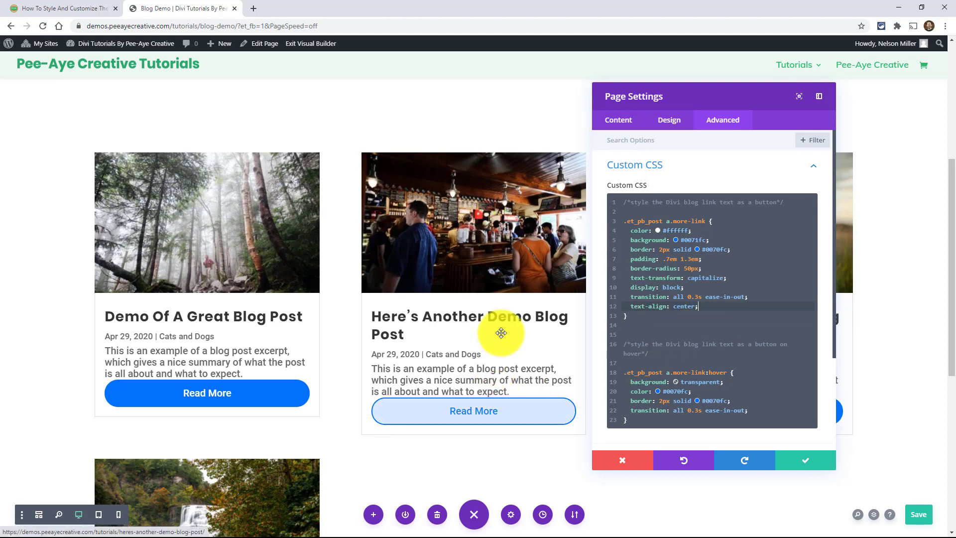
{"action": "triple_click", "coordinate": [712, 309]}
{"action": "key", "text": "BackSpace"}
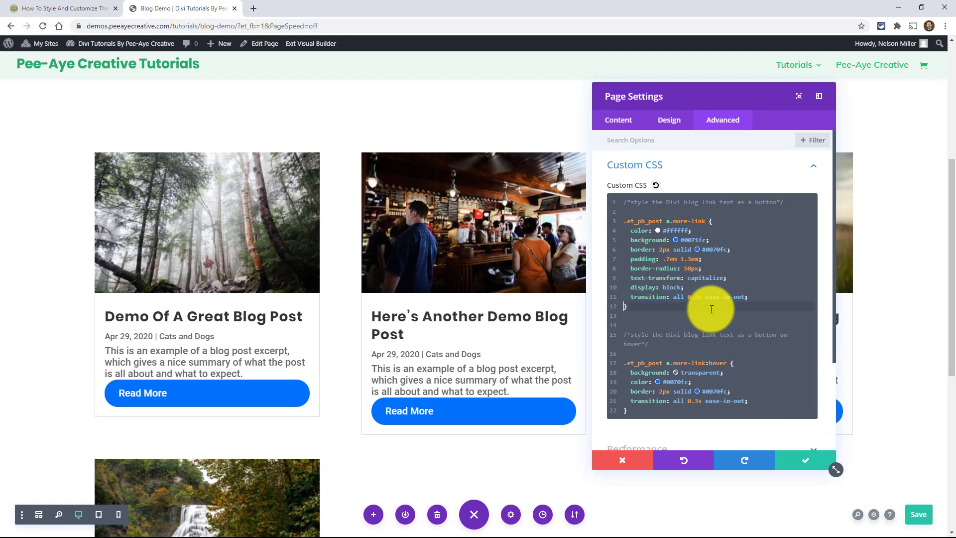
{"action": "left_click", "coordinate": [664, 289]}
{"action": "type", "text": "inline-"}
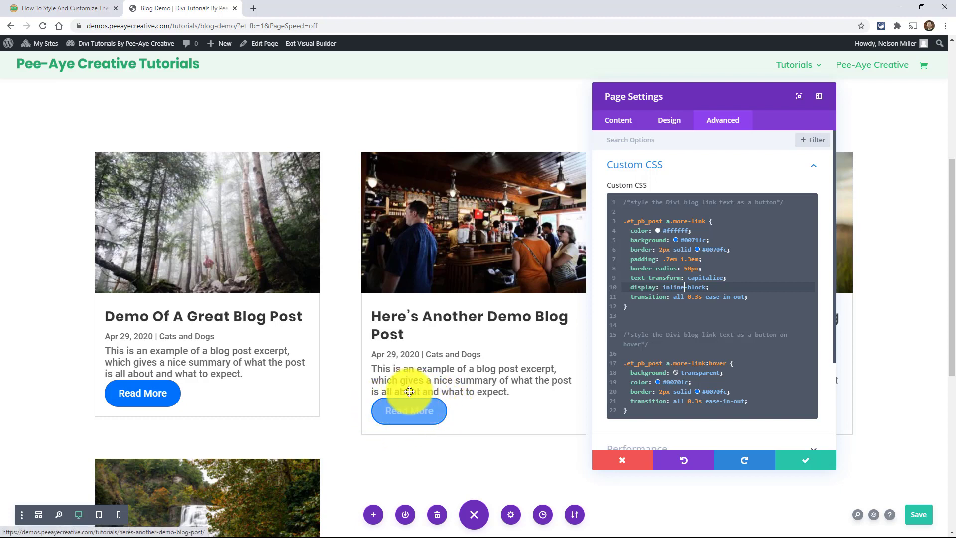
- Add margin-top: 10px to the .more-link rule in the page's Custom CSS
{"action": "left_click", "coordinate": [689, 277]}
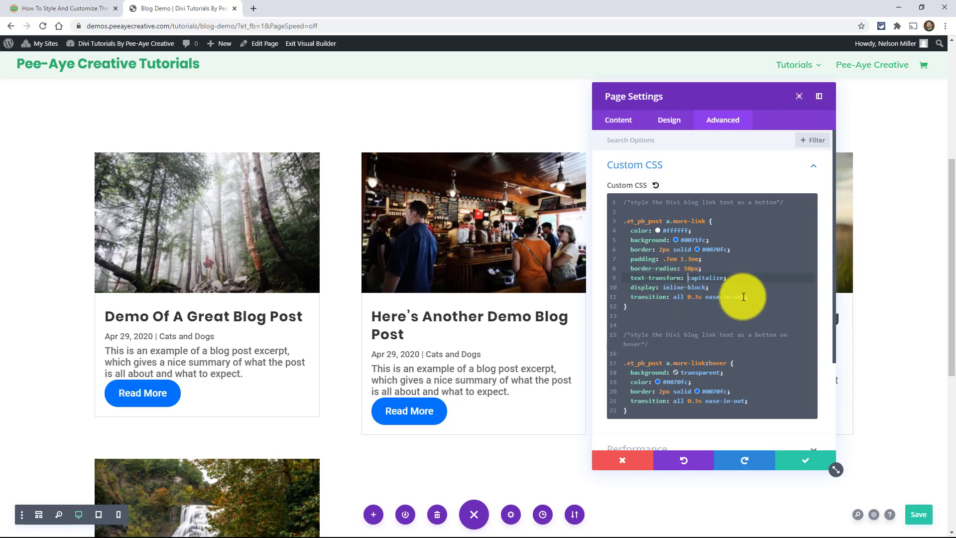
{"action": "left_click", "coordinate": [726, 289]}
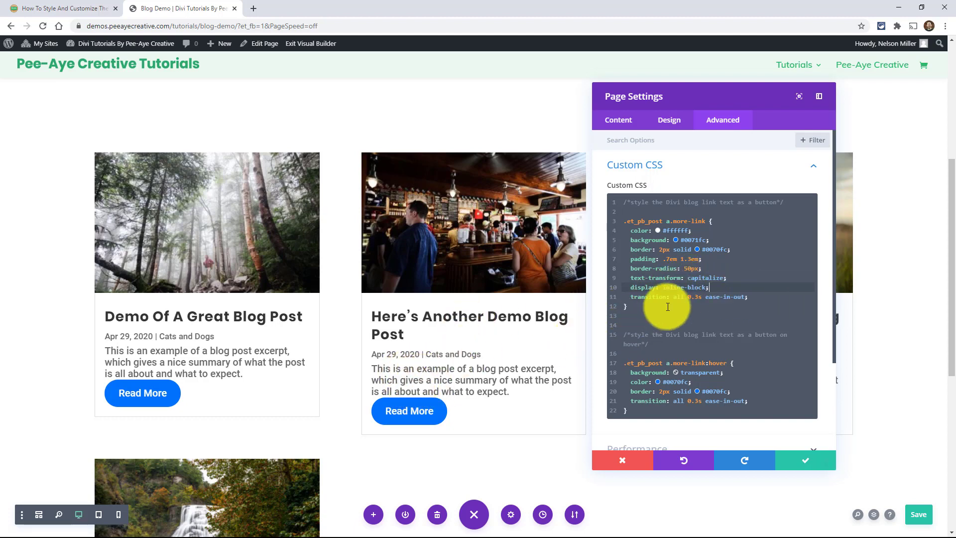
{"action": "left_click", "coordinate": [769, 298]}
{"action": "key", "text": "Return"}
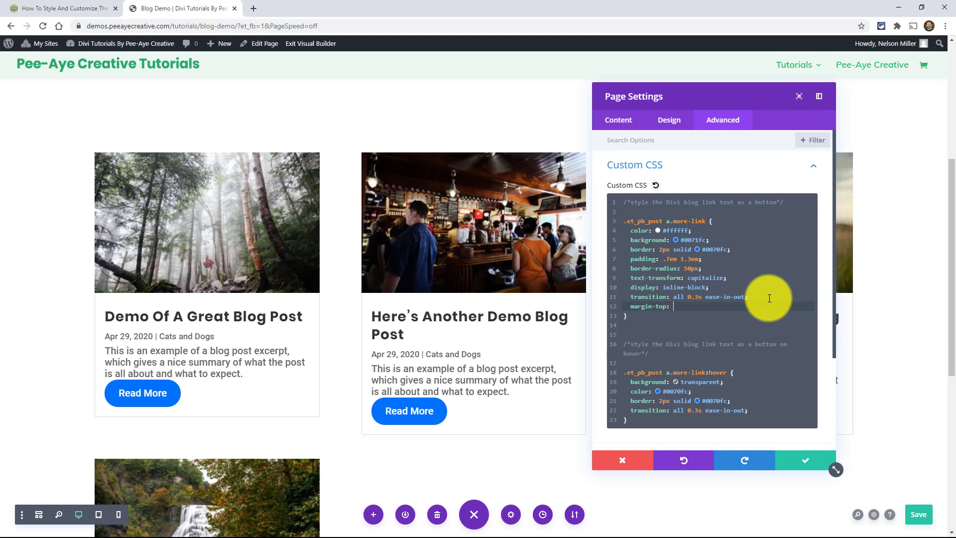
{"action": "type", "text": "margin-top: 20px;"}
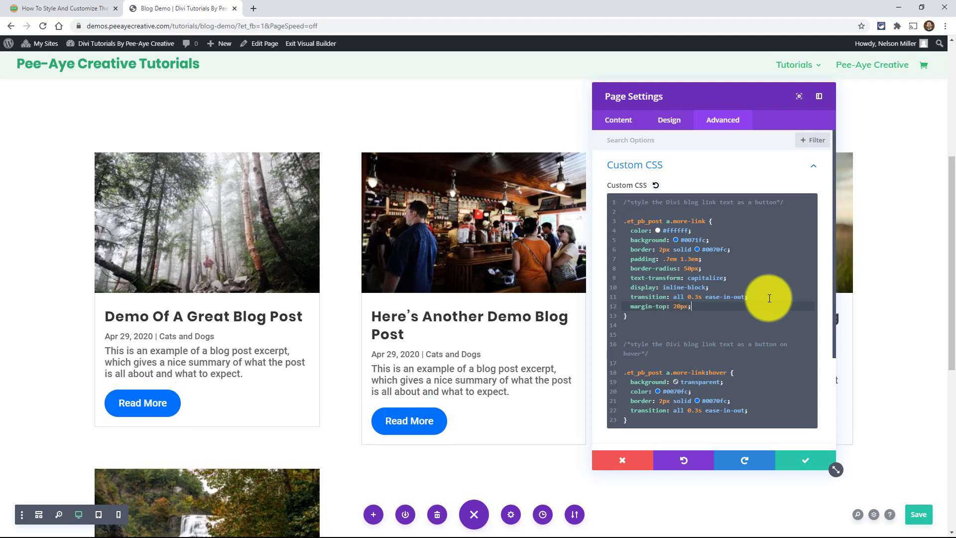
{"action": "left_click", "coordinate": [677, 307]}
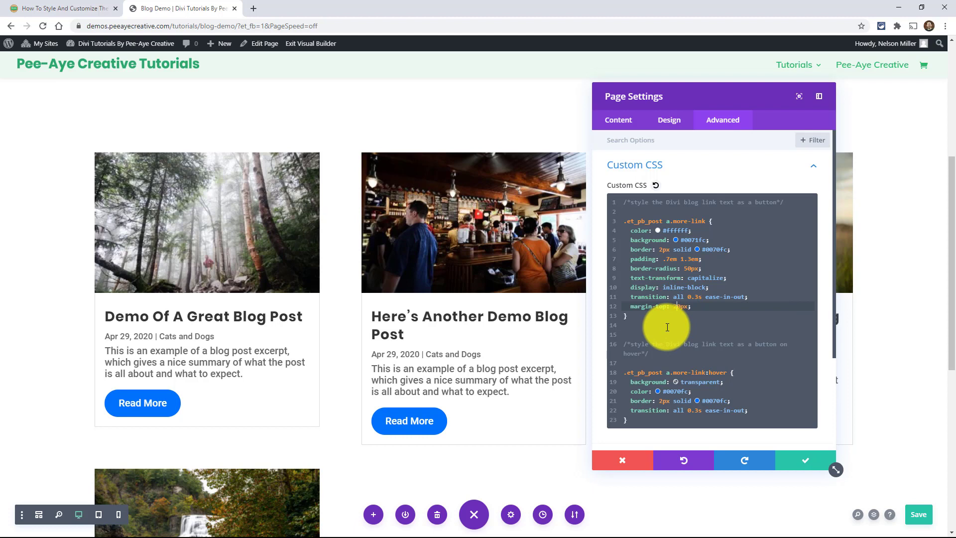
{"action": "type", "text": "1"}
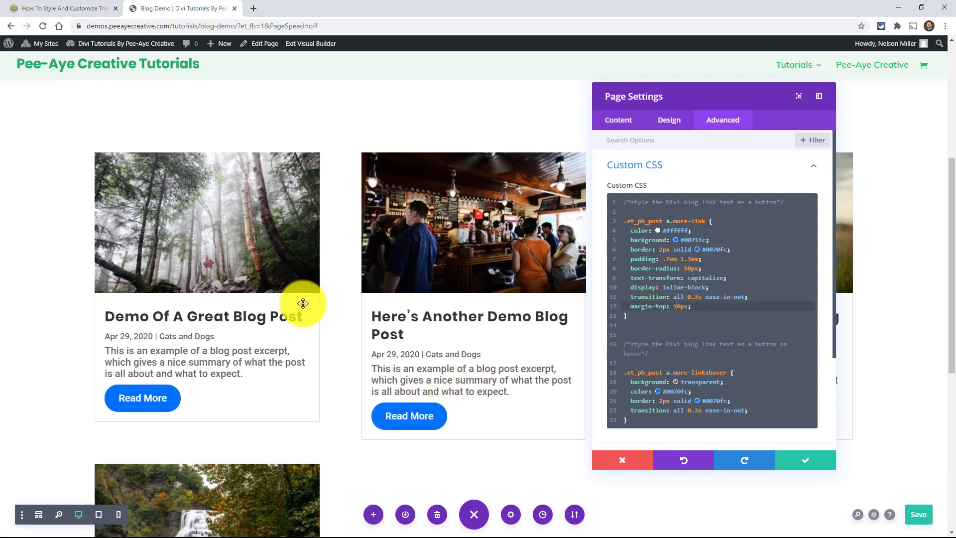
- Compare the links with the CSS cleared and without the capitalize rule, then restore both
{"action": "left_click", "coordinate": [652, 344]}
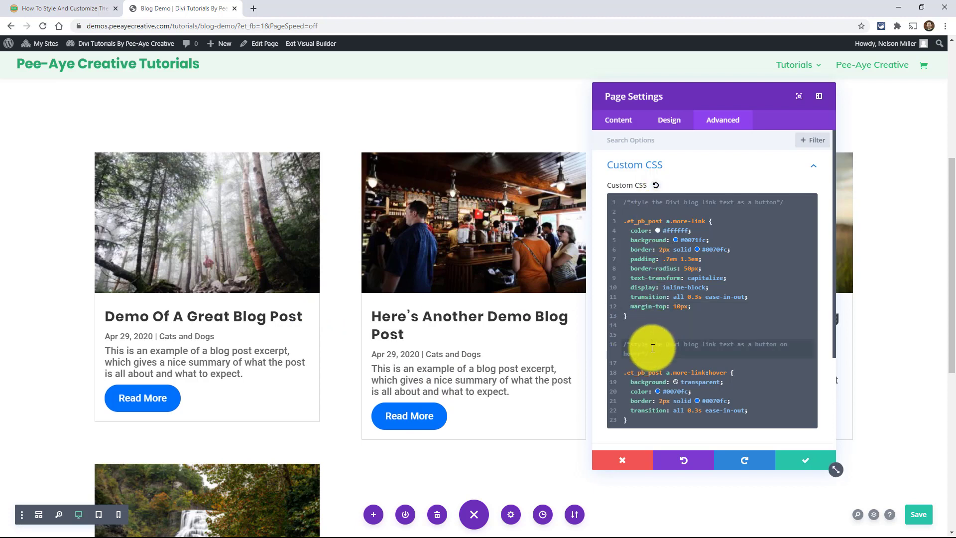
{"action": "key", "text": "ctrl+a"}
{"action": "key", "text": "ctrl+c"}
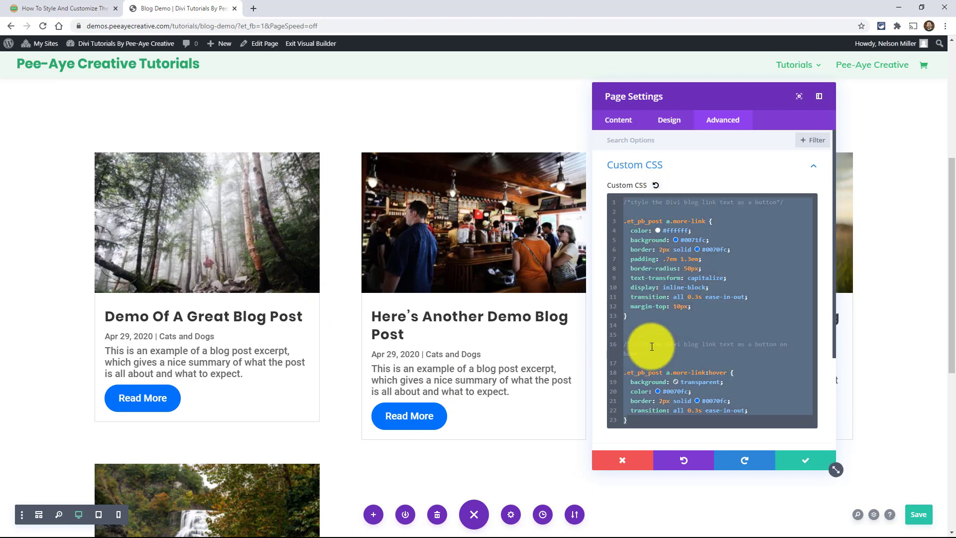
{"action": "key", "text": "BackSpace"}
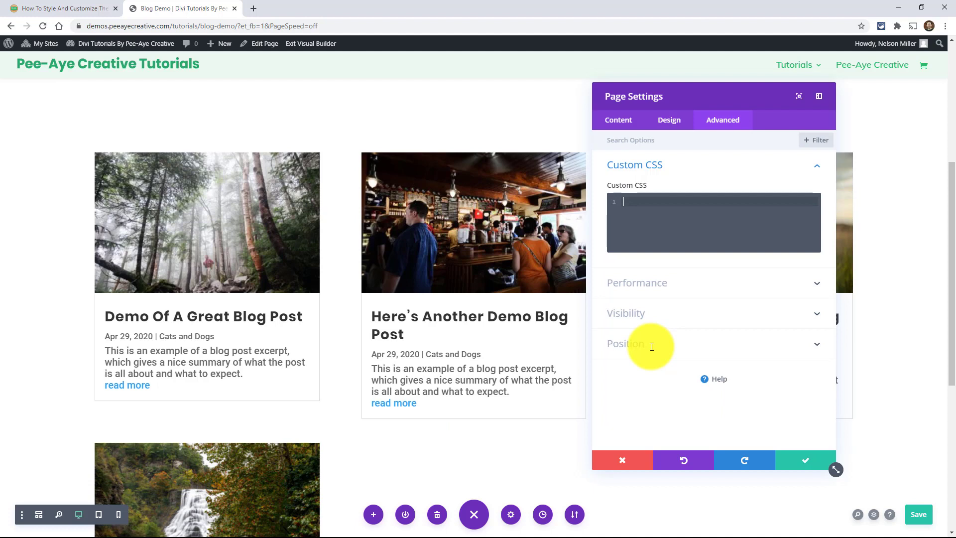
{"action": "key", "text": "ctrl+v"}
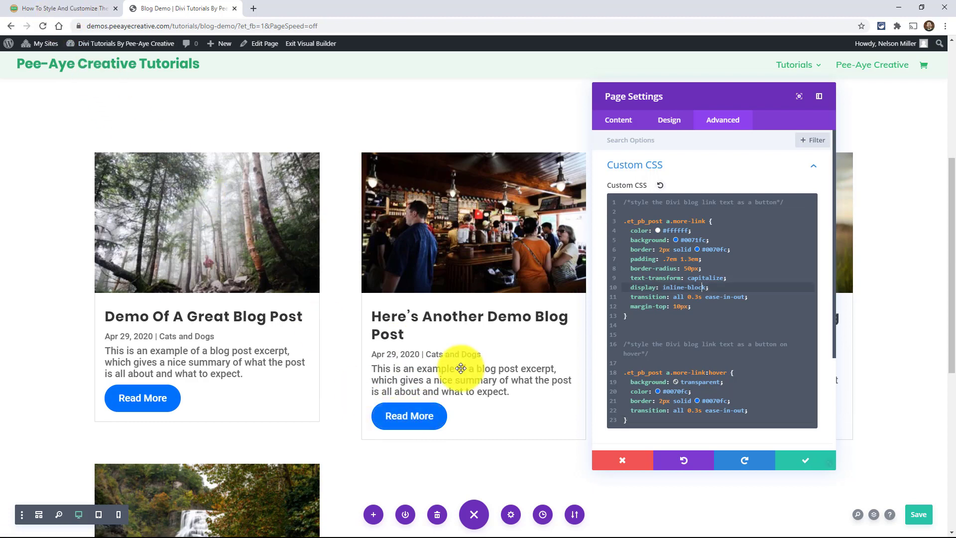
{"action": "left_click", "coordinate": [728, 285]}
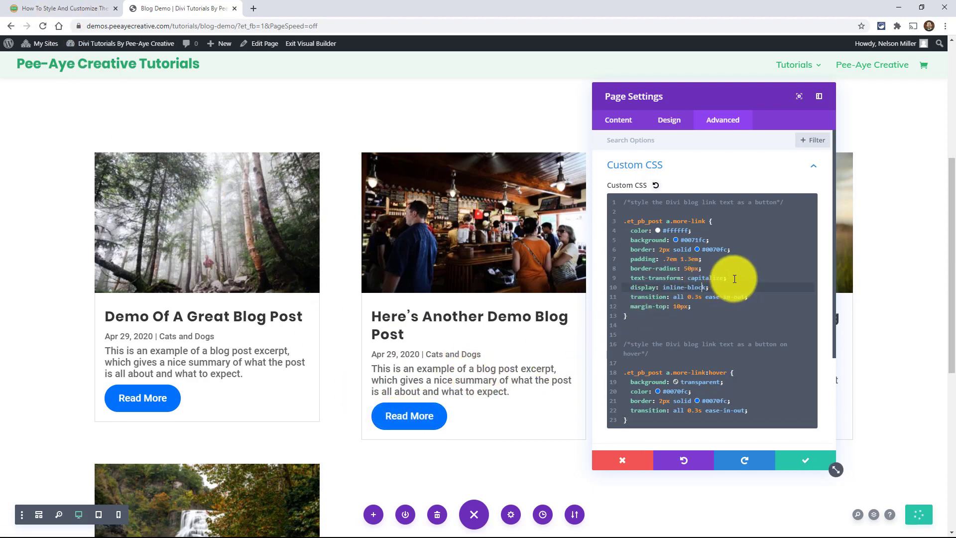
{"action": "left_click_drag", "start_coordinate": [728, 278], "coordinate": [614, 278]}
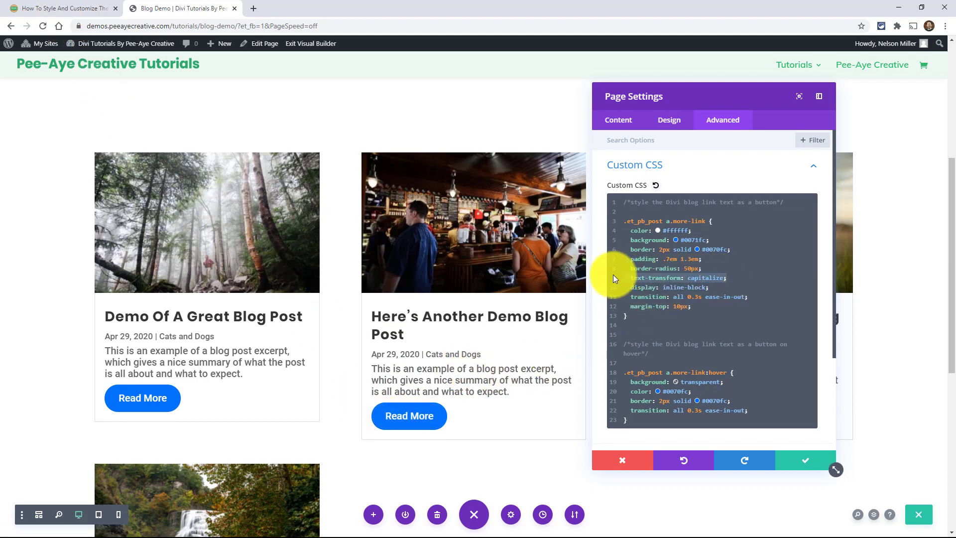
{"action": "left_click", "coordinate": [698, 279]}
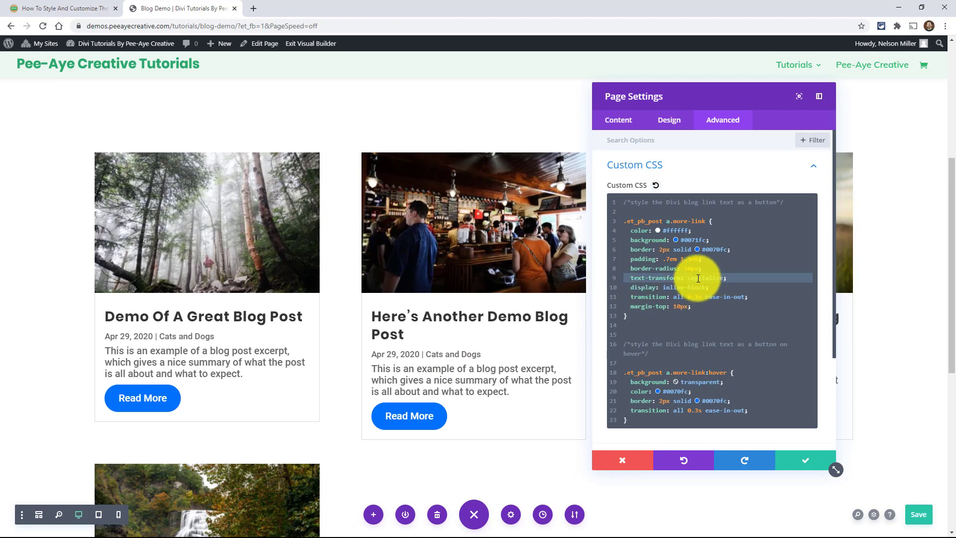
{"action": "key", "text": "BackSpace"}
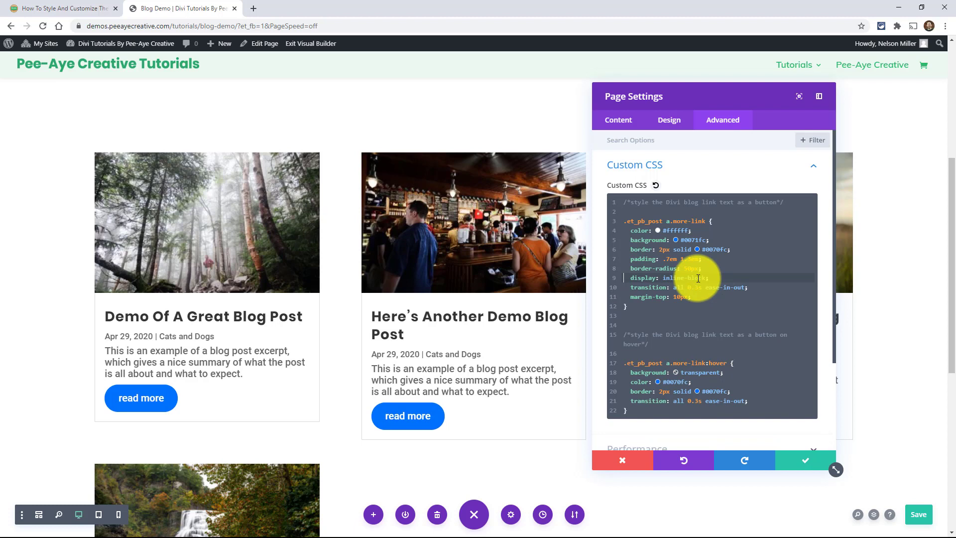
{"action": "key", "text": "ctrl+z"}
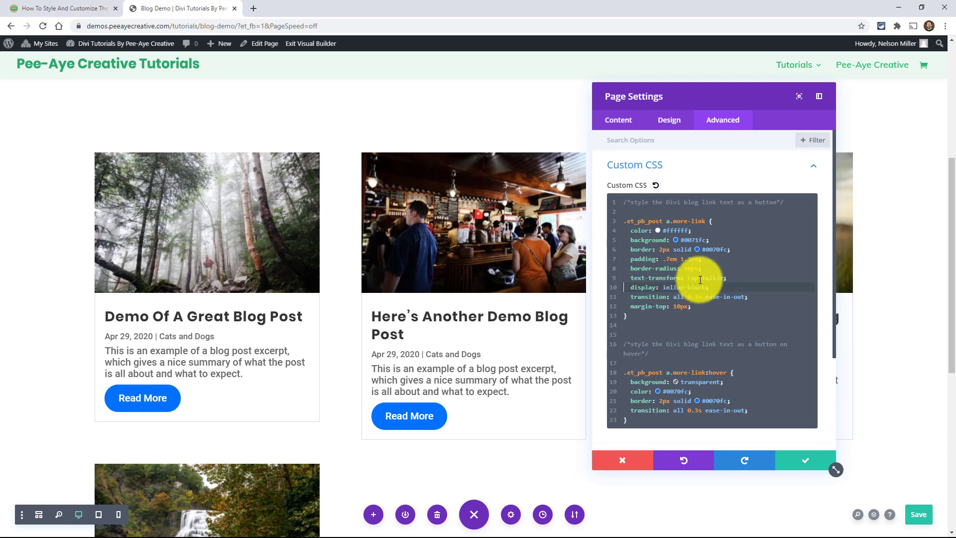
- Try text-transform: uppercase on the button text, then set it back to capitalize
{"action": "left_click", "coordinate": [701, 279]}
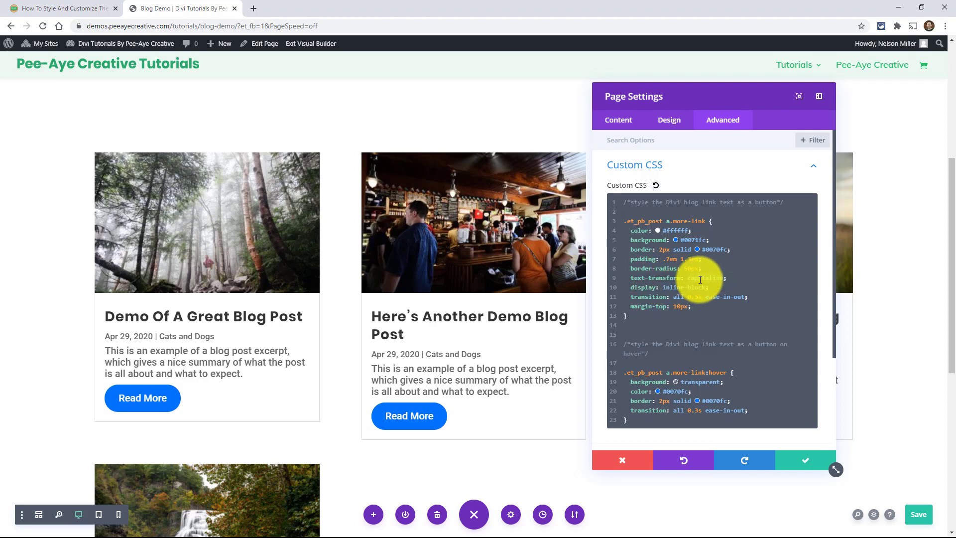
{"action": "double_click", "coordinate": [700, 279]}
{"action": "type", "text": "uppercase"}
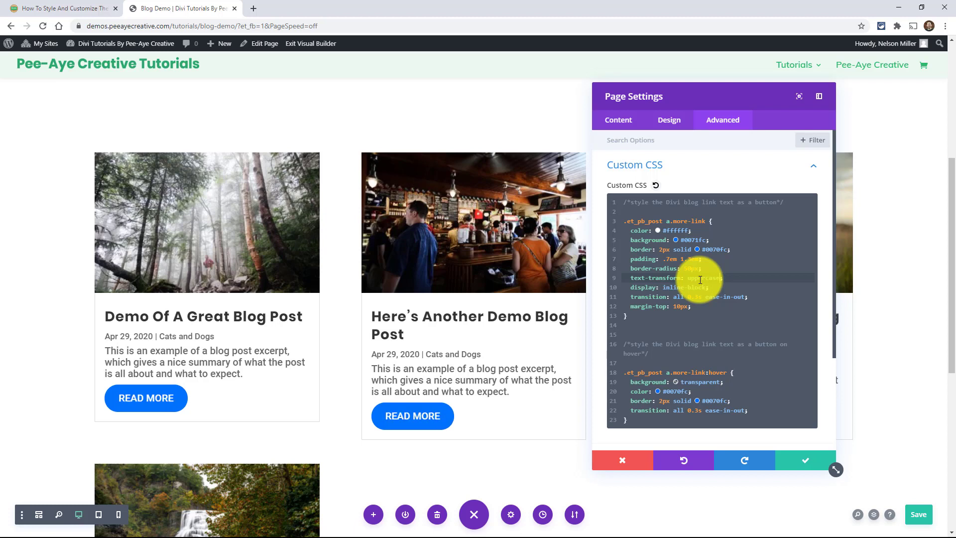
{"action": "double_click", "coordinate": [701, 279]}
{"action": "type", "text": "capitalize"}
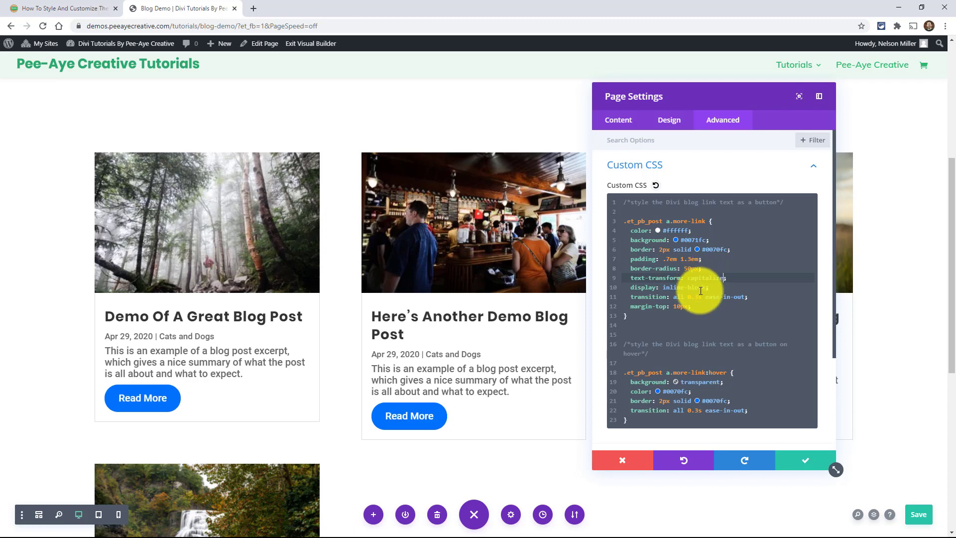
{"action": "left_click", "coordinate": [693, 316]}
- Select the read-more icon CSS block in the tutorial's 'Add An Icon' section
{"action": "left_click", "coordinate": [50, 7]}
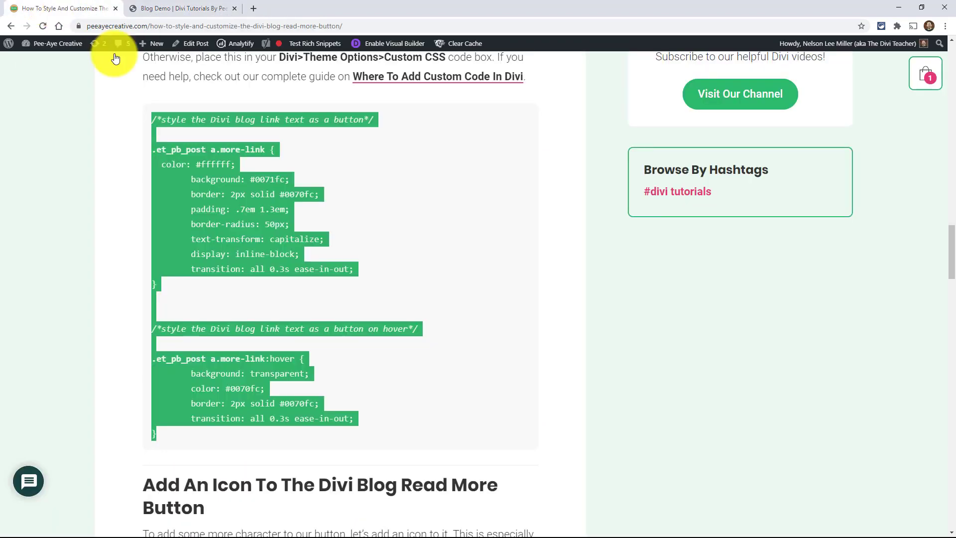
{"action": "scroll", "coordinate": [262, 267], "scroll_direction": "down", "scroll_amount": 4}
{"action": "scroll", "coordinate": [268, 277], "scroll_direction": "down", "scroll_amount": 3}
{"action": "scroll", "coordinate": [267, 279], "scroll_direction": "up", "scroll_amount": 2}
{"action": "left_click_drag", "start_coordinate": [159, 442], "coordinate": [143, 339]}
{"action": "key", "text": "ctrl+c"}
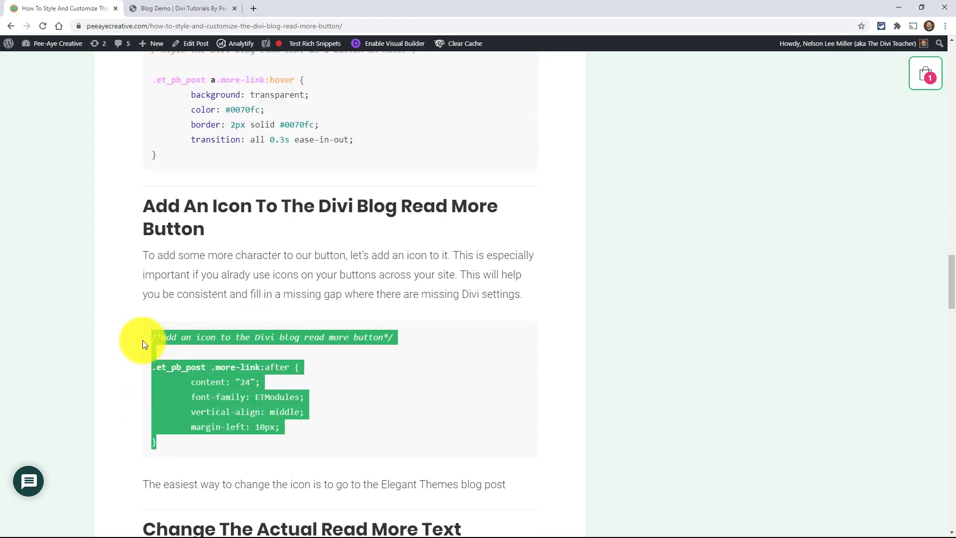
{"action": "left_click", "coordinate": [151, 10]}
- Paste the .more-link :after icon rule with content "\24" below the hover rule
{"action": "scroll", "coordinate": [657, 369], "scroll_direction": "down", "scroll_amount": 2}
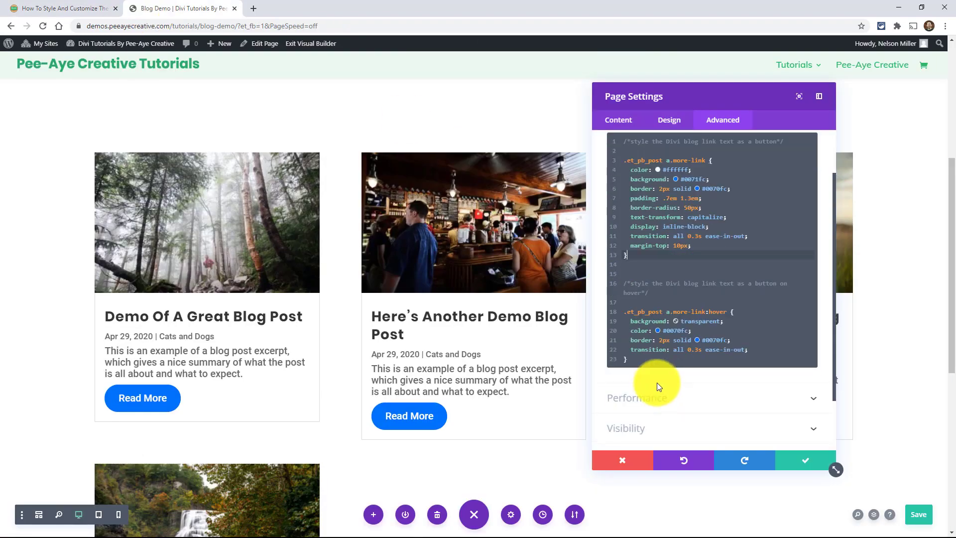
{"action": "left_click", "coordinate": [635, 354]}
{"action": "key", "text": "Return"}
{"action": "key", "text": "Return"}
{"action": "key", "text": "Return"}
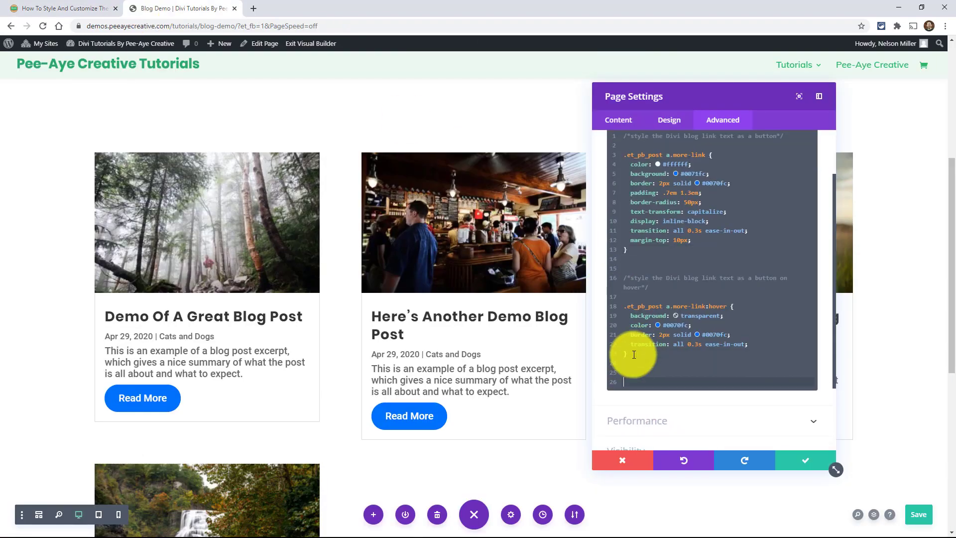
{"action": "key", "text": "ctrl+v"}
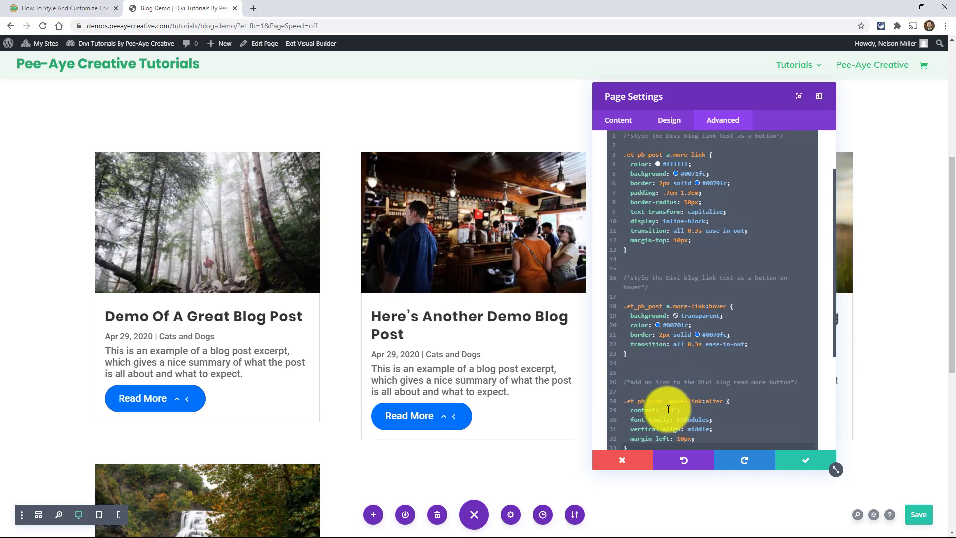
{"action": "left_click", "coordinate": [667, 410]}
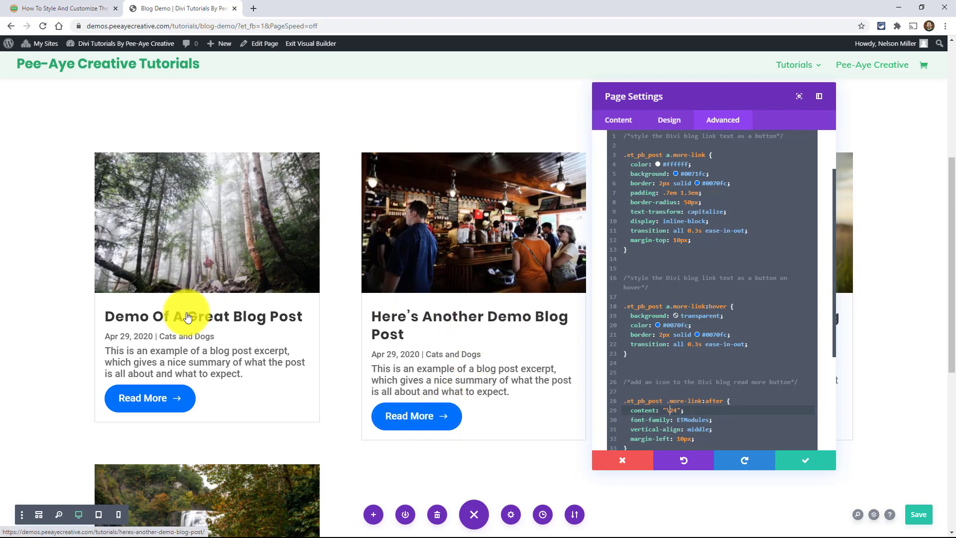
{"action": "scroll", "coordinate": [181, 329], "scroll_direction": "down", "scroll_amount": 2}
{"action": "scroll", "coordinate": [181, 329], "scroll_direction": "down", "scroll_amount": 2}
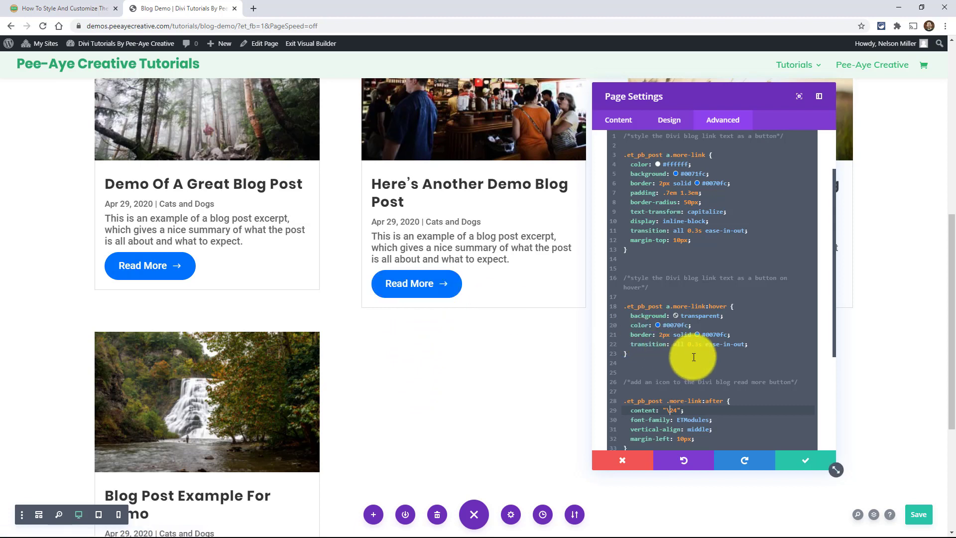
{"action": "scroll", "coordinate": [683, 365], "scroll_direction": "down", "scroll_amount": 1}
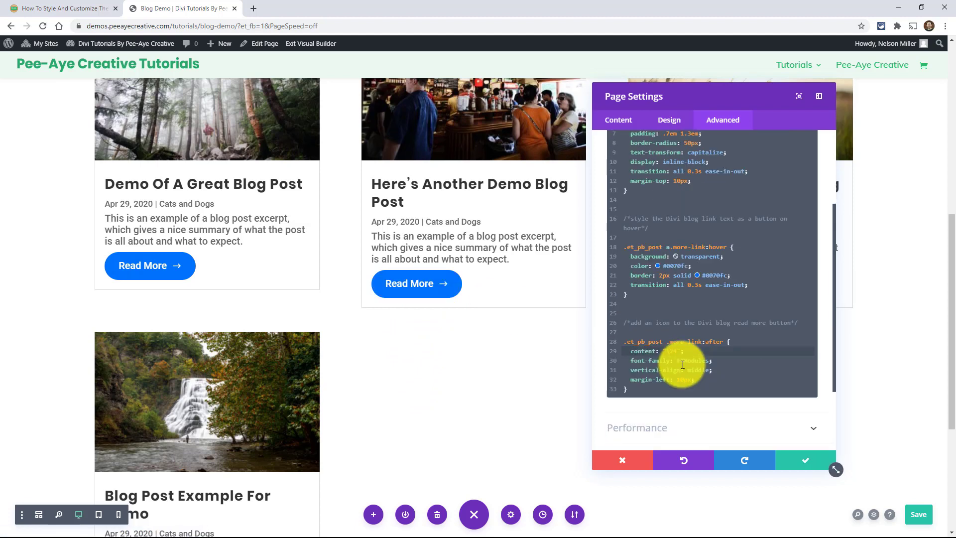
{"action": "left_click", "coordinate": [703, 334]}
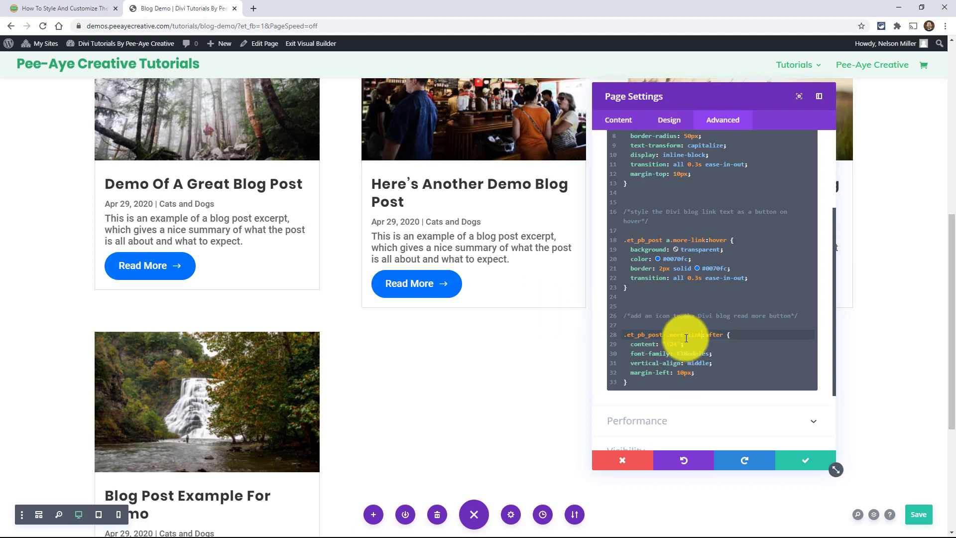
{"action": "type", "text": ":hover"}
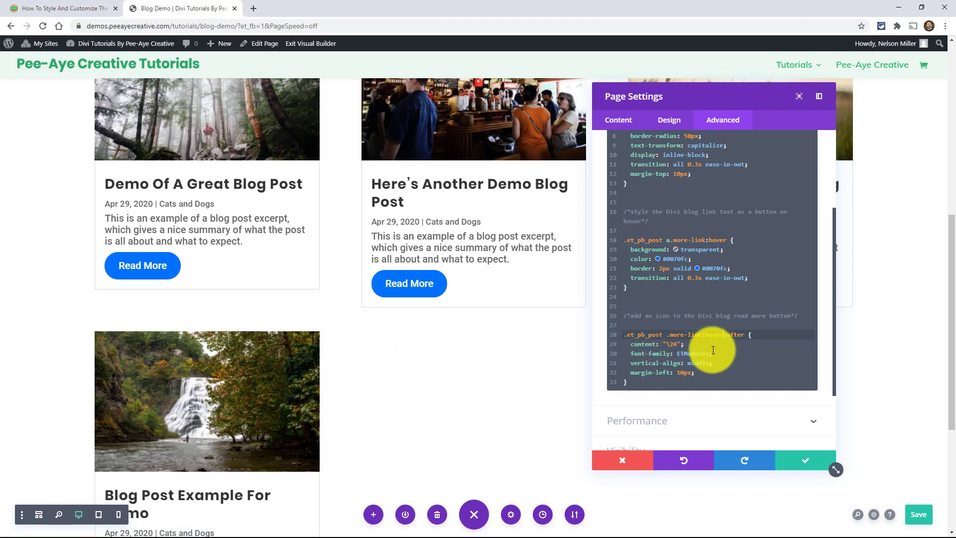
{"action": "type", "text": "after"}
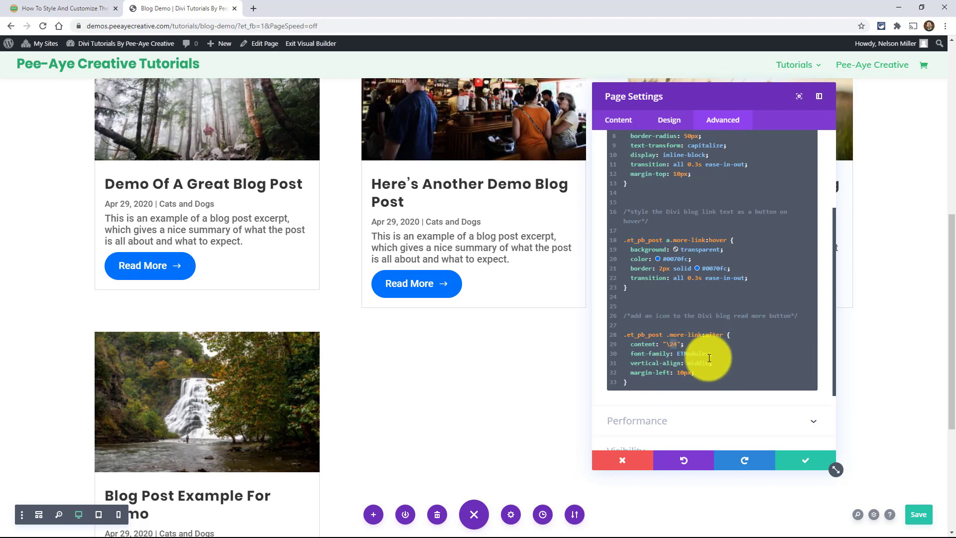
{"action": "left_click", "coordinate": [676, 343]}
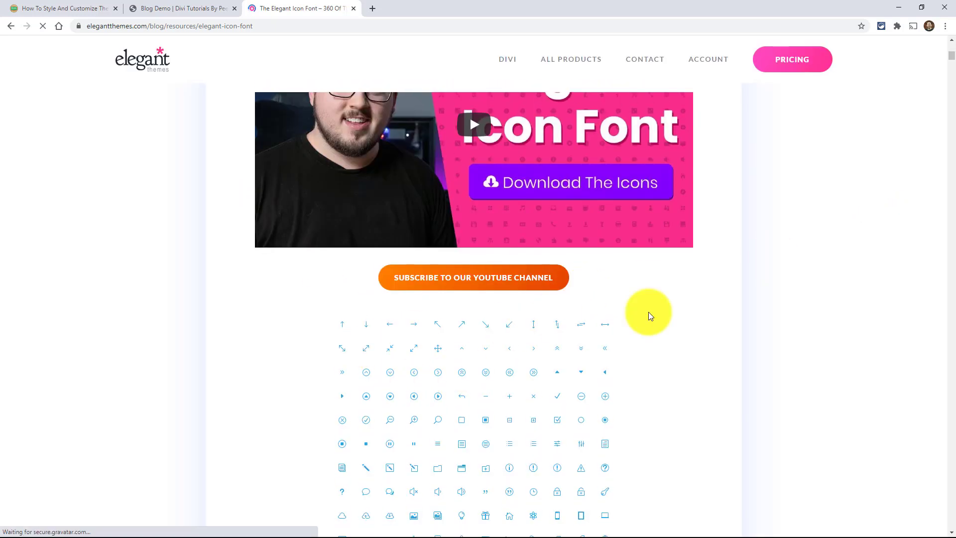
- Find the right-chevron icon code 35 in the Elegant Icon Font Unicode Reference Guide
{"action": "scroll", "coordinate": [471, 358], "scroll_direction": "down", "scroll_amount": 20}
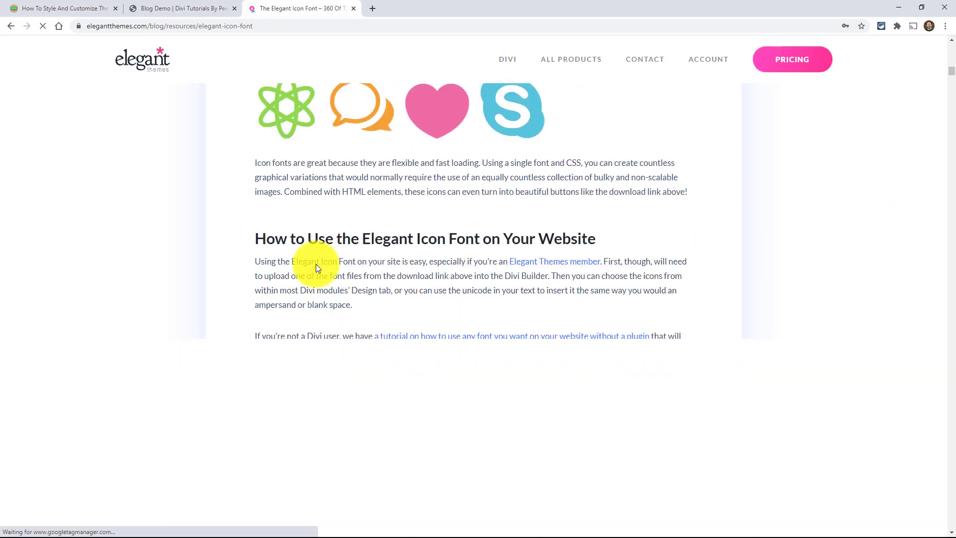
{"action": "scroll", "coordinate": [319, 259], "scroll_direction": "down", "scroll_amount": 10}
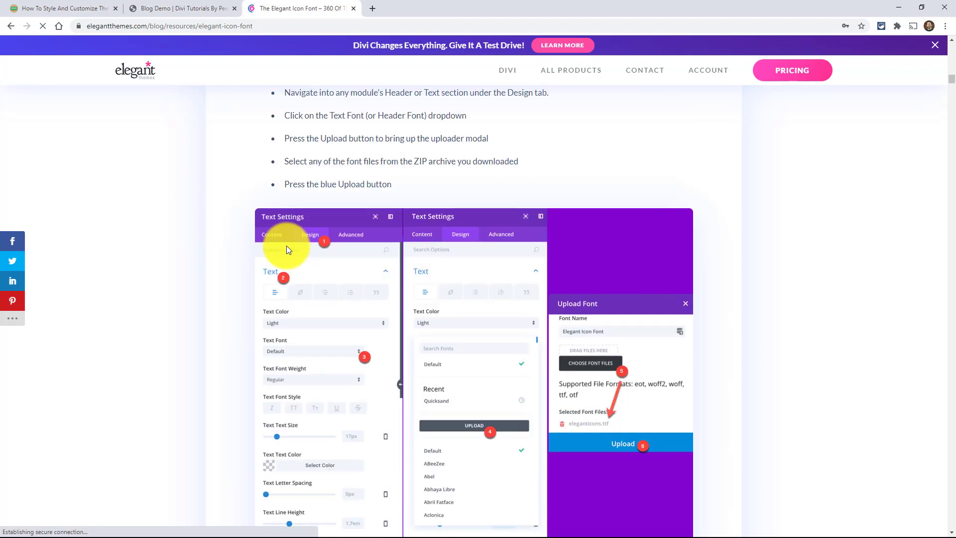
{"action": "scroll", "coordinate": [279, 254], "scroll_direction": "down", "scroll_amount": 20}
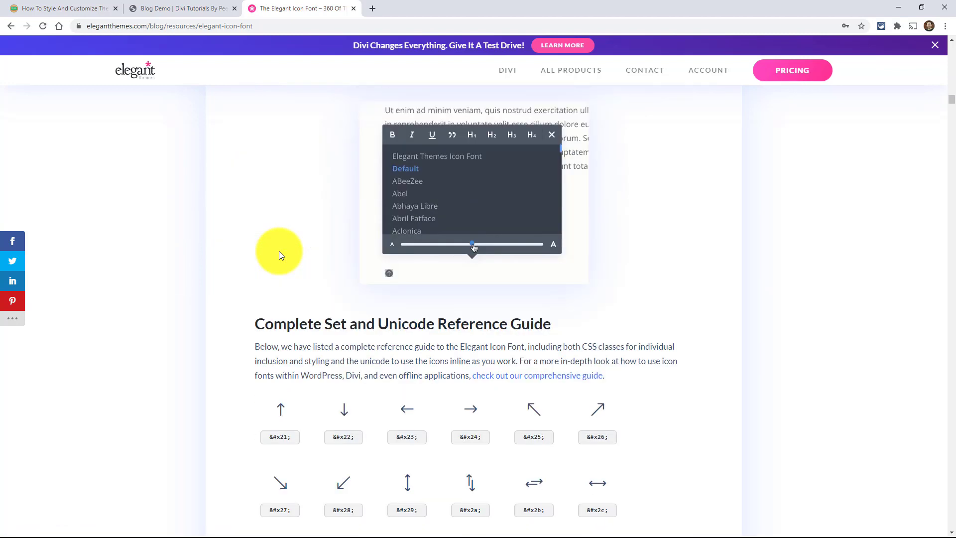
{"action": "scroll", "coordinate": [279, 254], "scroll_direction": "up", "scroll_amount": 3}
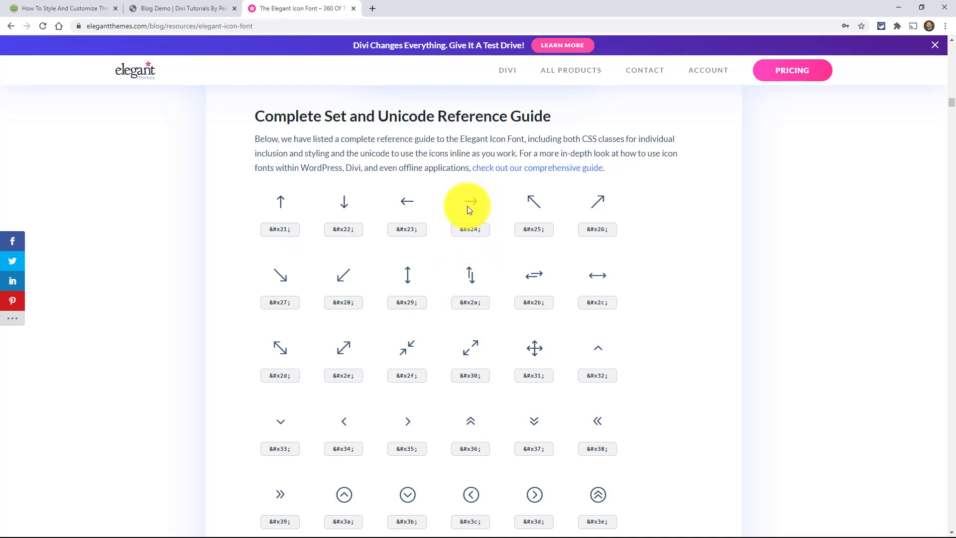
{"action": "left_click", "coordinate": [477, 229]}
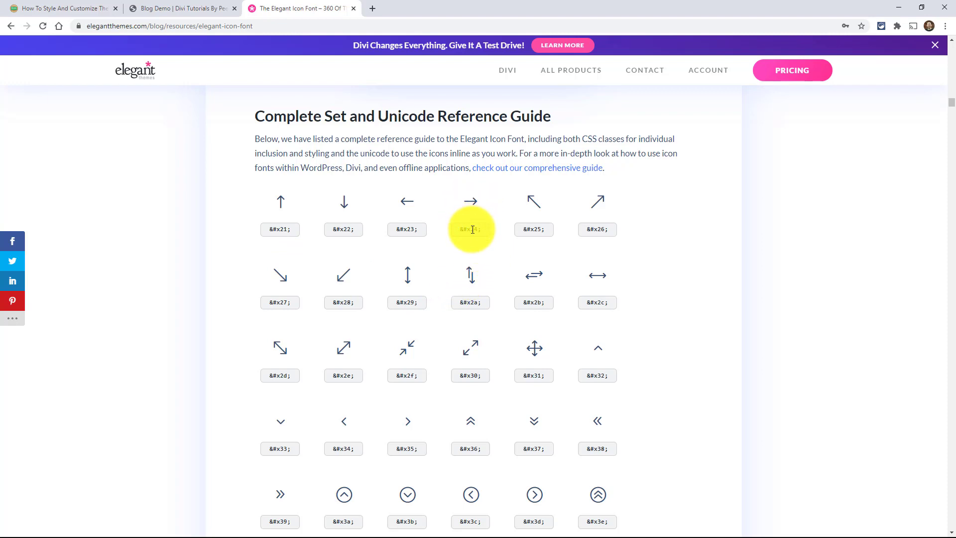
{"action": "left_click", "coordinate": [471, 309]}
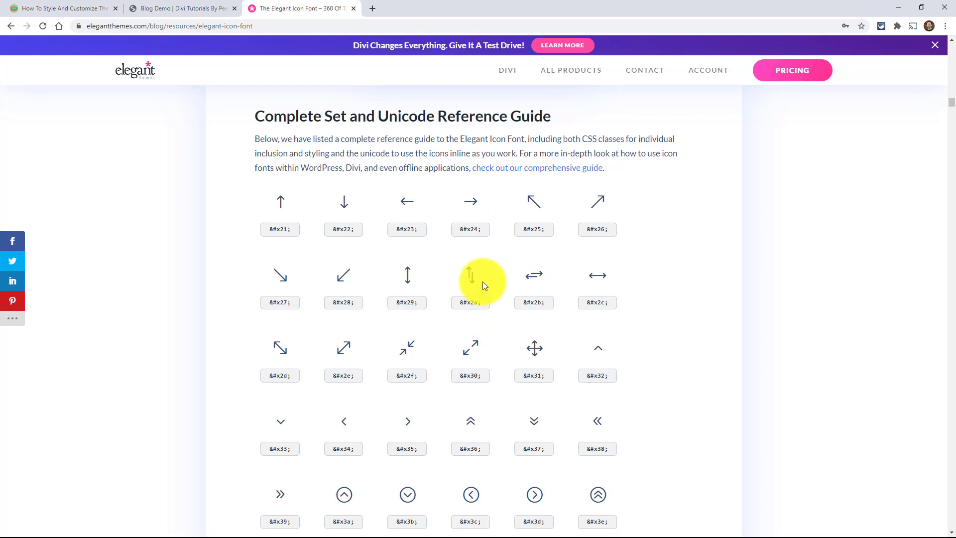
{"action": "scroll", "coordinate": [442, 253], "scroll_direction": "down", "scroll_amount": 4}
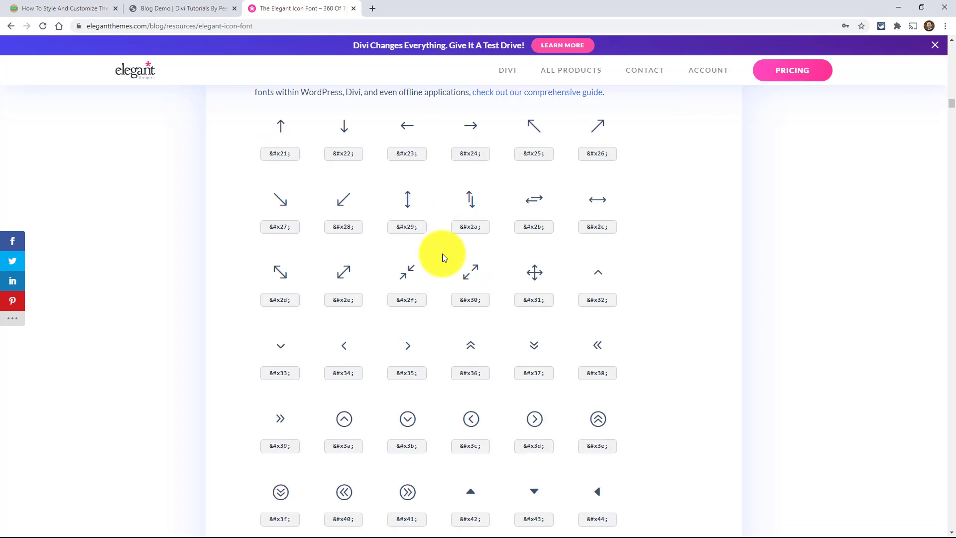
{"action": "left_click", "coordinate": [408, 257]}
- Change the .more-link:after content value to ETModules icon code \45, the solid triangle arrow
{"action": "left_click", "coordinate": [179, 9]}
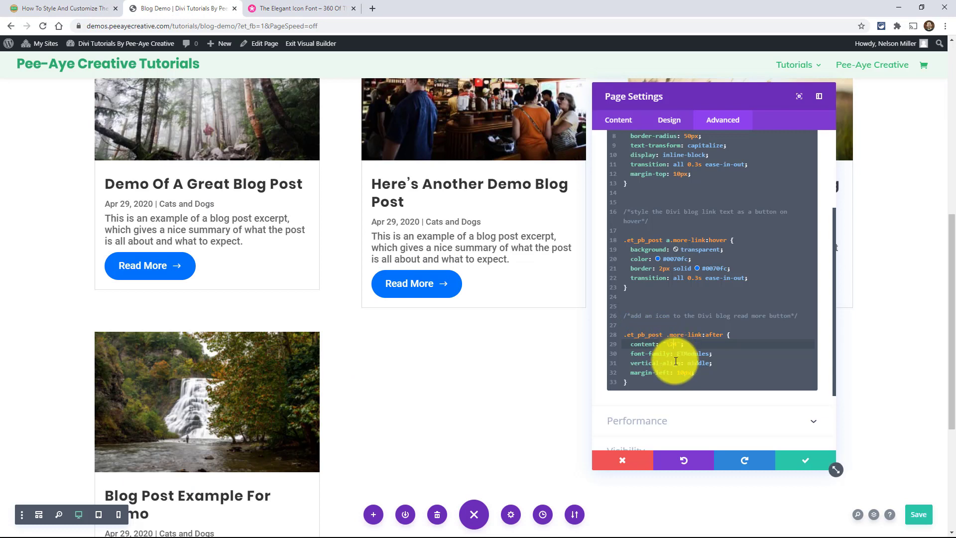
{"action": "key", "text": "BackSpace"}
{"action": "type", "text": "35"}
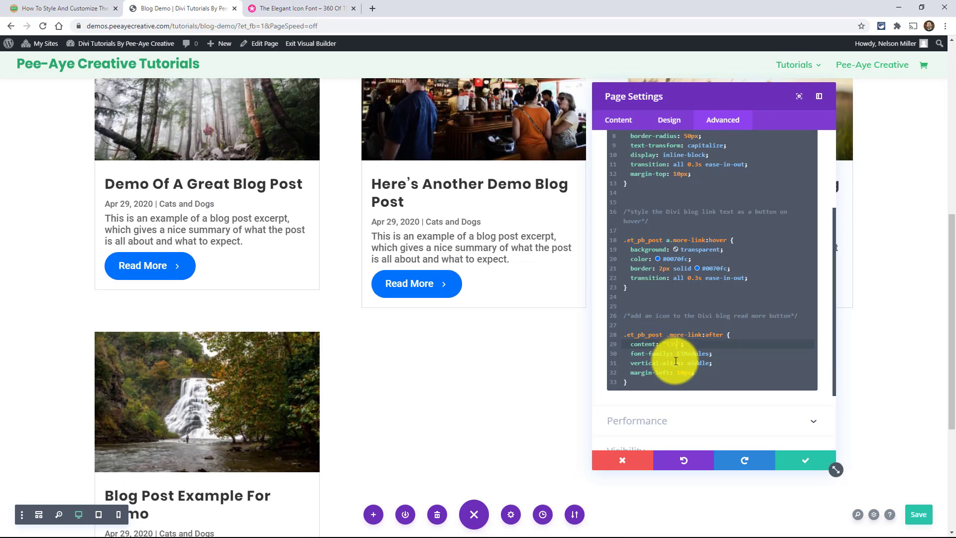
{"action": "left_click", "coordinate": [299, 8]}
{"action": "scroll", "coordinate": [716, 337], "scroll_direction": "down", "scroll_amount": 3}
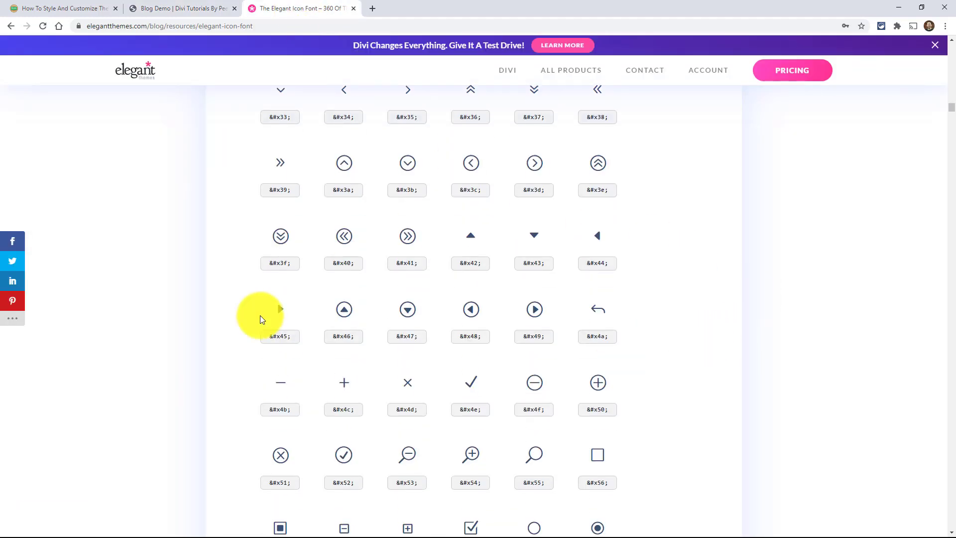
{"action": "left_click", "coordinate": [187, 8]}
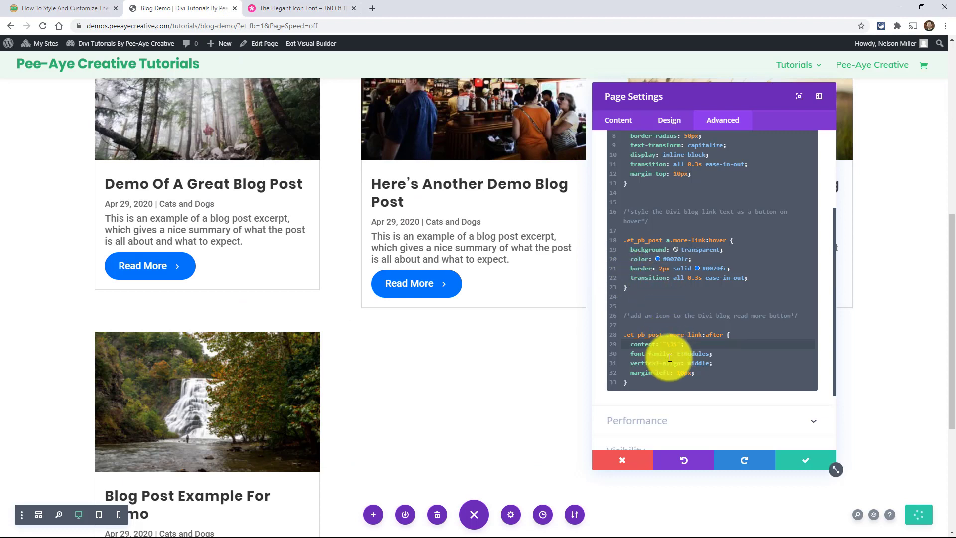
{"action": "key", "text": "BackSpace"}
{"action": "type", "text": "4"}
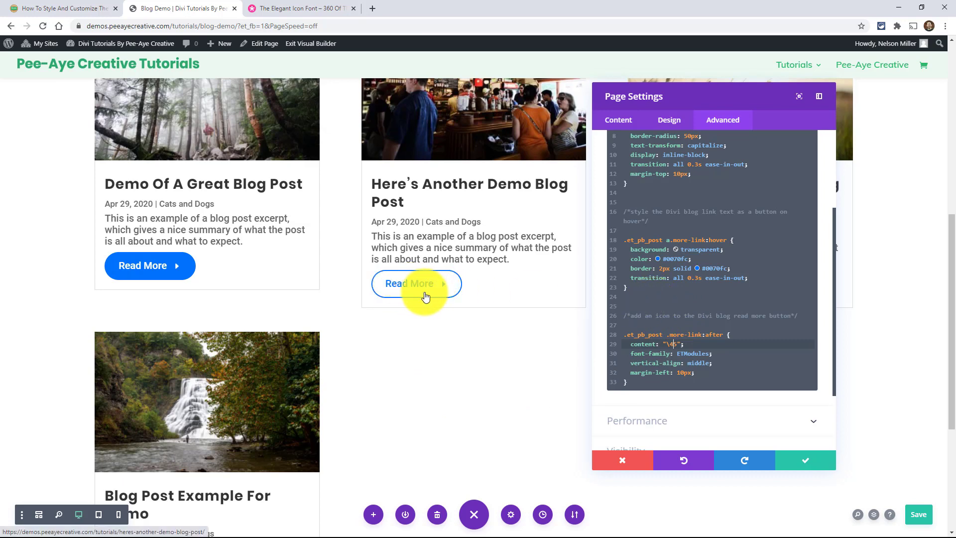
{"action": "scroll", "coordinate": [427, 326], "scroll_direction": "up", "scroll_amount": 3}
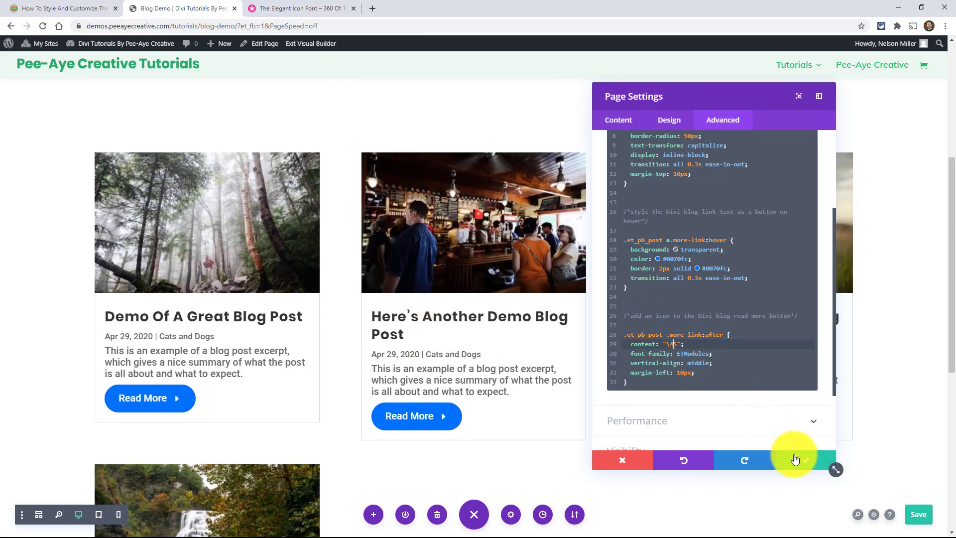
- Apply the page settings, then turn off Show Excerpt, Show Date and Show Categories in the Blog module
{"action": "left_click", "coordinate": [795, 459]}
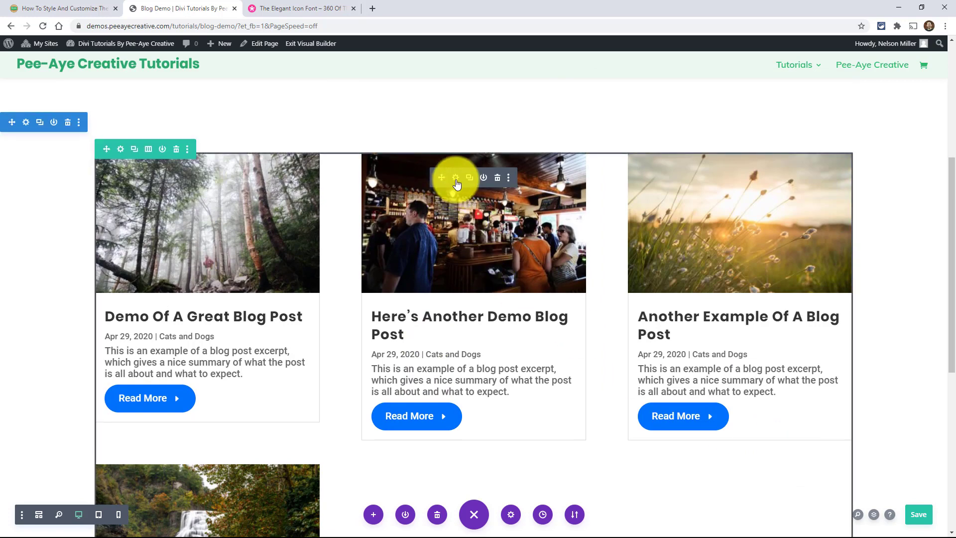
{"action": "left_click", "coordinate": [456, 180]}
{"action": "scroll", "coordinate": [616, 266], "scroll_direction": "down", "scroll_amount": 3}
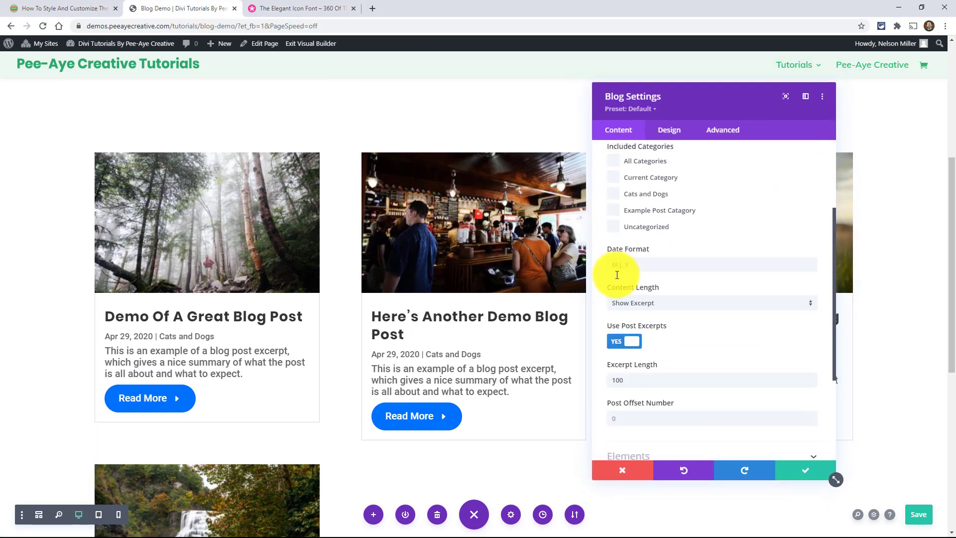
{"action": "scroll", "coordinate": [617, 275], "scroll_direction": "down", "scroll_amount": 2}
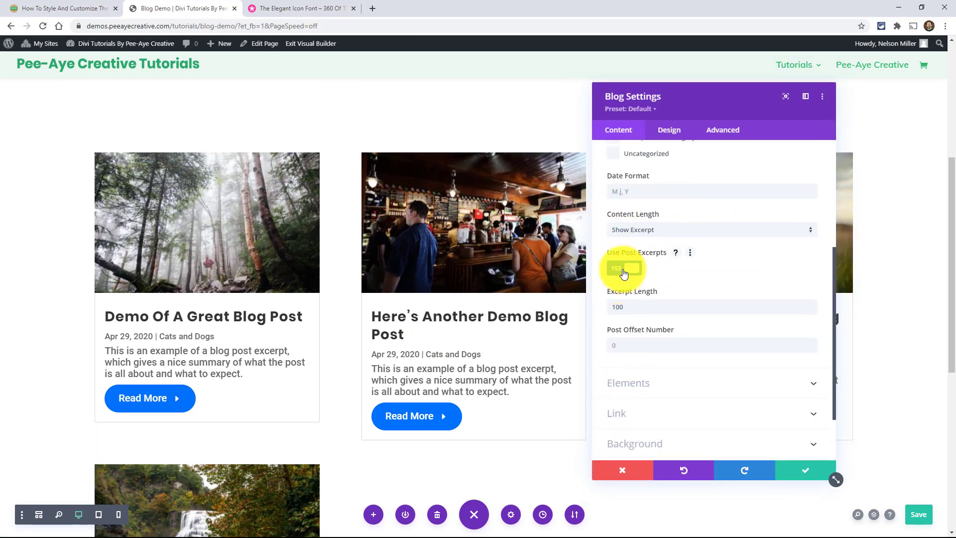
{"action": "left_click", "coordinate": [633, 382]}
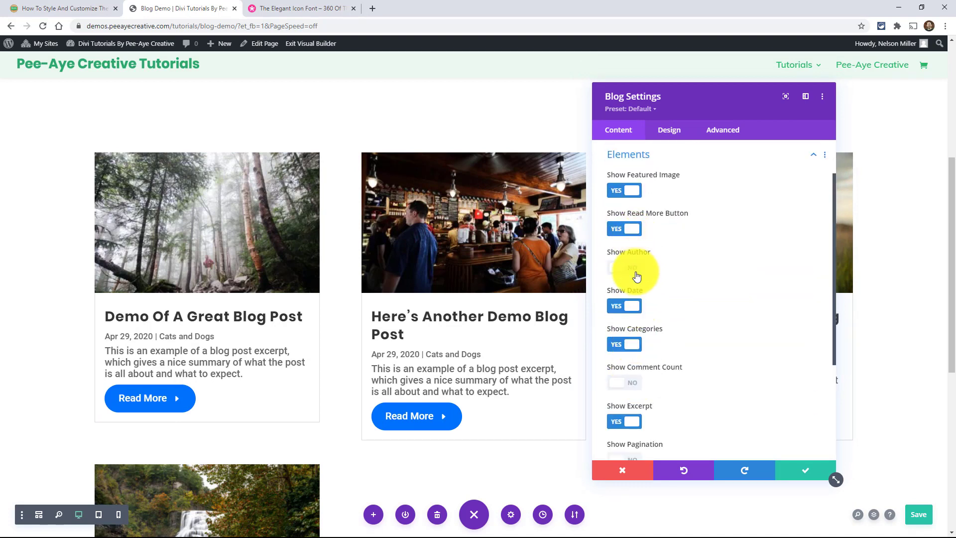
{"action": "left_click", "coordinate": [624, 424]}
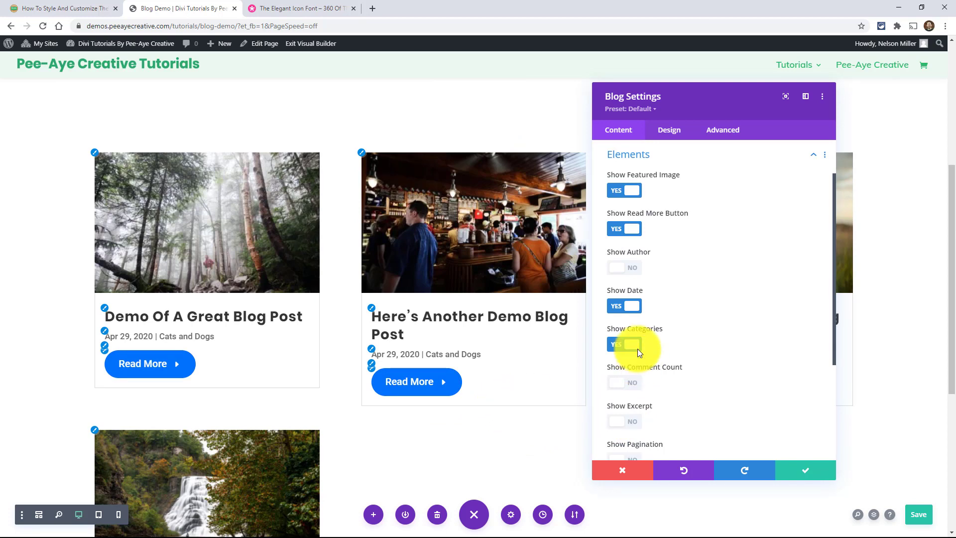
{"action": "left_click", "coordinate": [623, 310]}
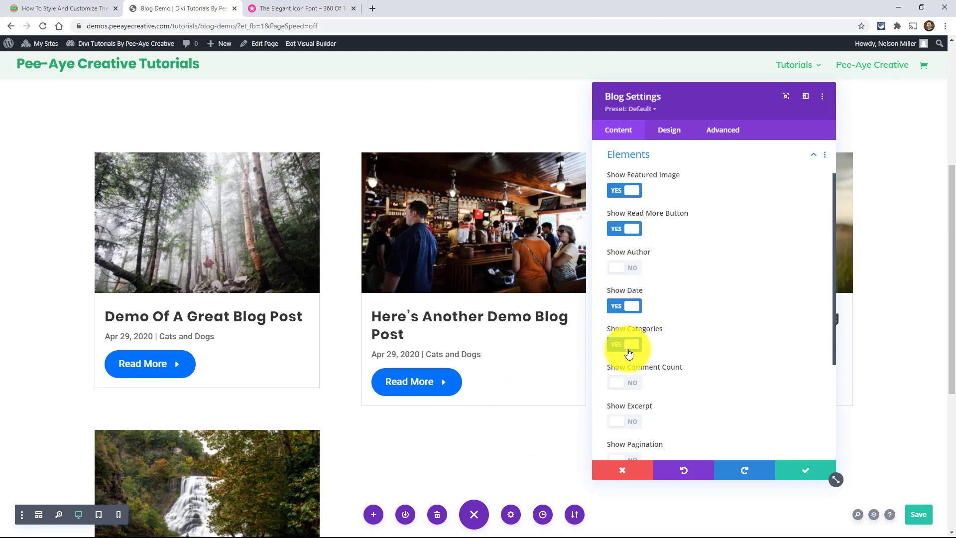
{"action": "left_click", "coordinate": [623, 348]}
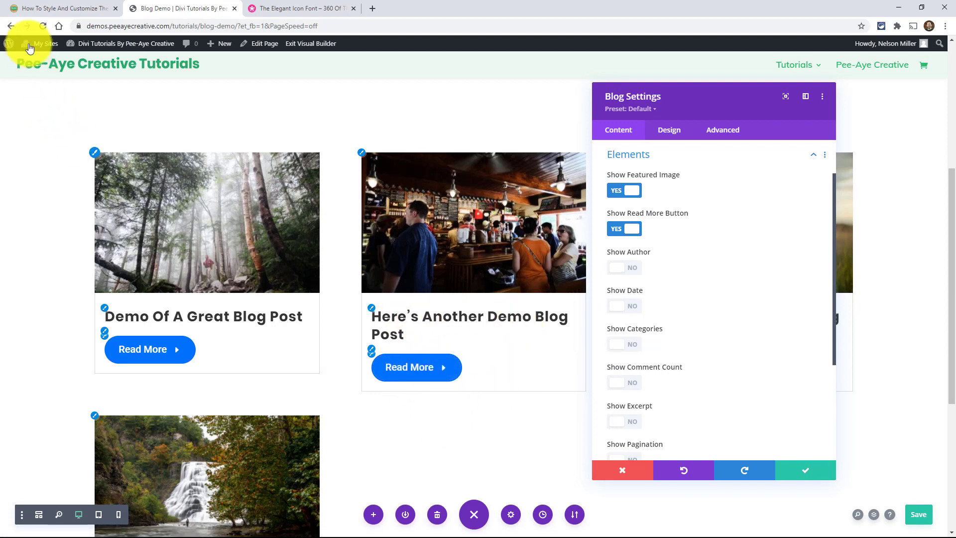
- Apply the Blog module settings, then go to Divi Theme Options' Integration tab and its head code box
{"action": "left_click", "coordinate": [798, 473]}
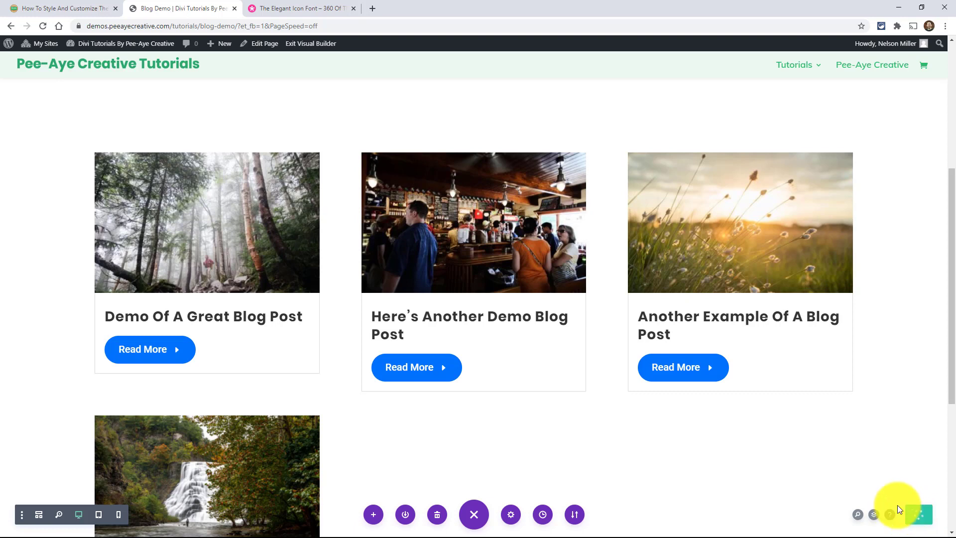
{"action": "mouse_move", "coordinate": [532, 389]}
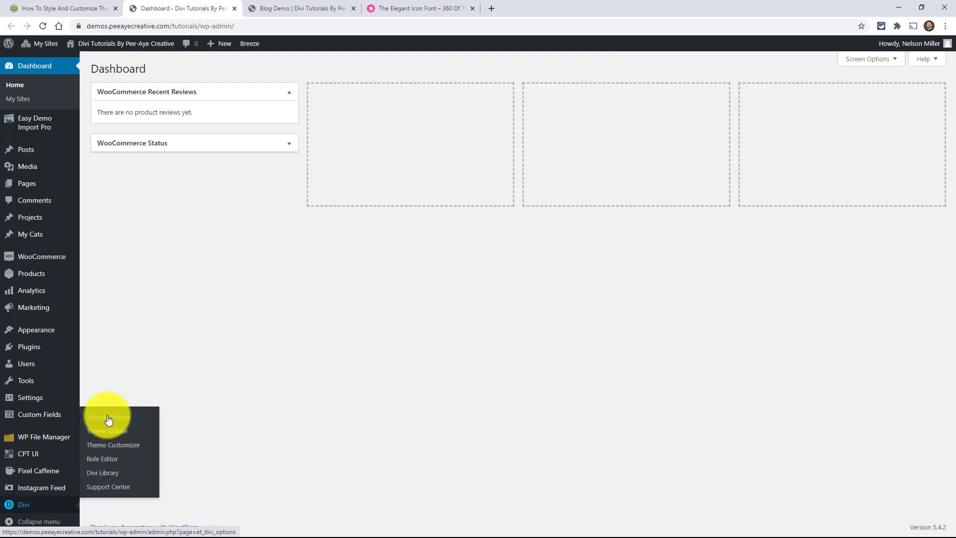
{"action": "left_click", "coordinate": [109, 420]}
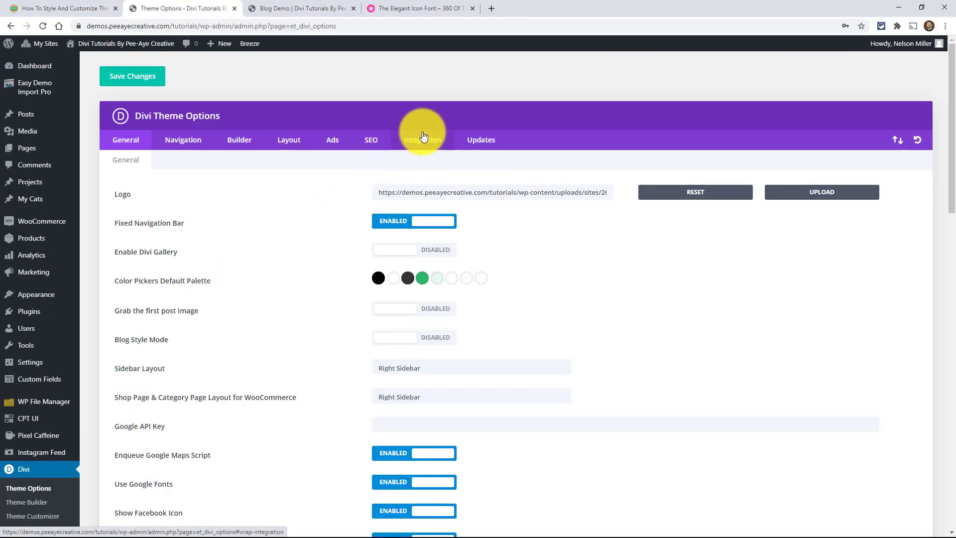
{"action": "left_click", "coordinate": [421, 139]}
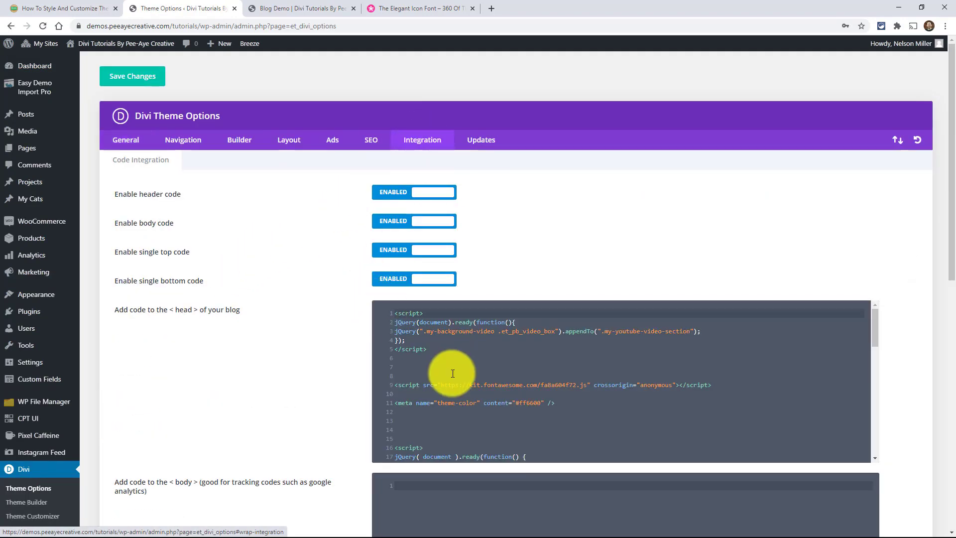
{"action": "scroll", "coordinate": [431, 388], "scroll_direction": "down", "scroll_amount": 5}
{"action": "scroll", "coordinate": [465, 379], "scroll_direction": "down", "scroll_amount": 6}
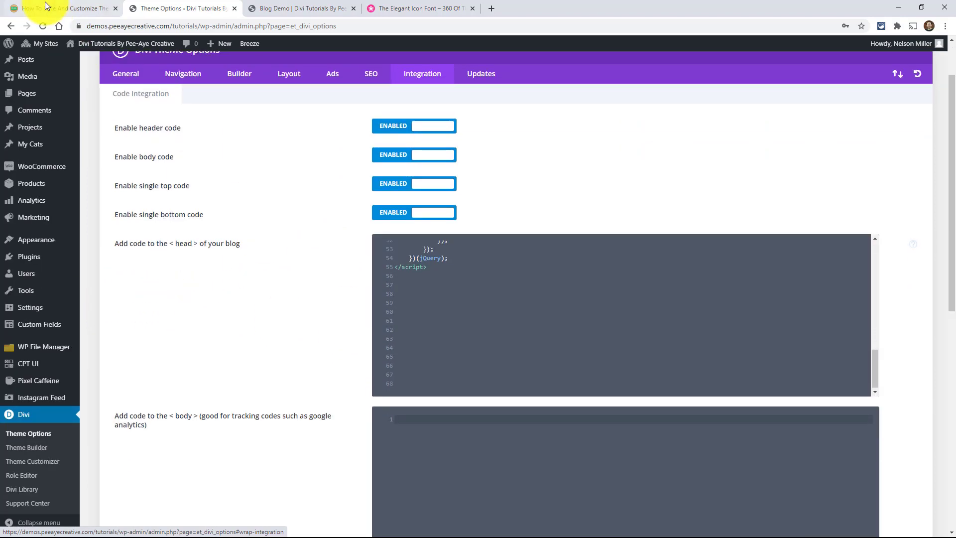
- Copy the tutorial's Change The Read More Text jQuery snippet into line 60 of the head code
{"action": "left_click", "coordinate": [45, 6]}
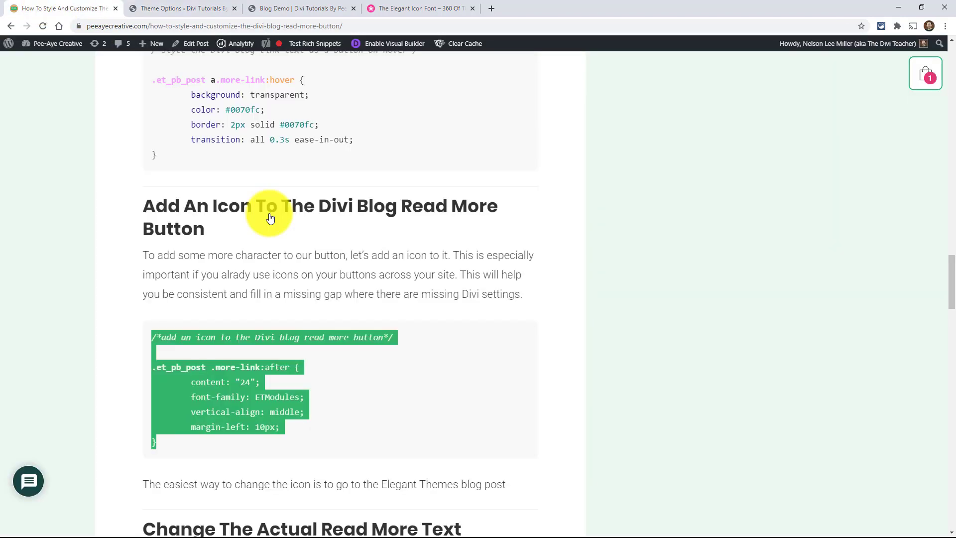
{"action": "scroll", "coordinate": [329, 293], "scroll_direction": "down", "scroll_amount": 5}
{"action": "scroll", "coordinate": [323, 294], "scroll_direction": "down", "scroll_amount": 4}
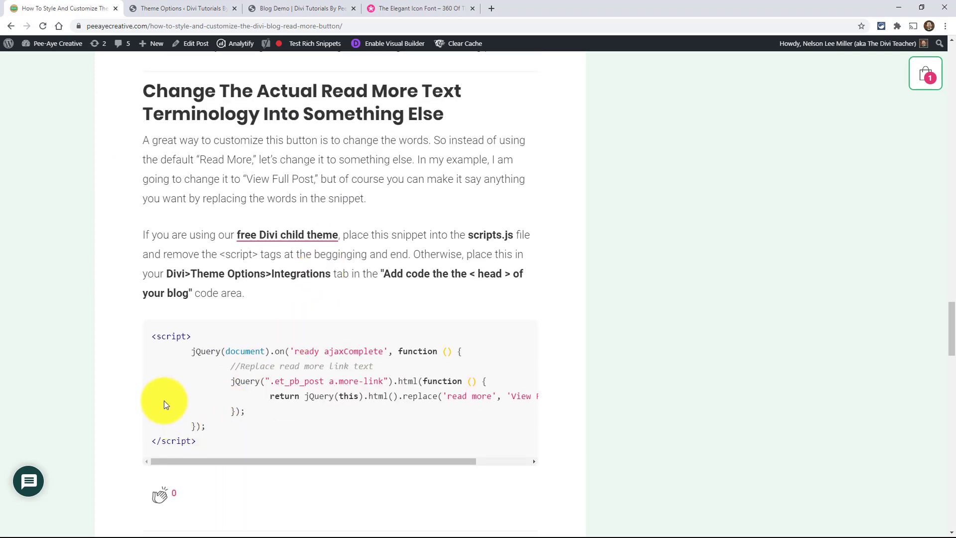
{"action": "left_click_drag", "start_coordinate": [166, 348], "coordinate": [216, 455]}
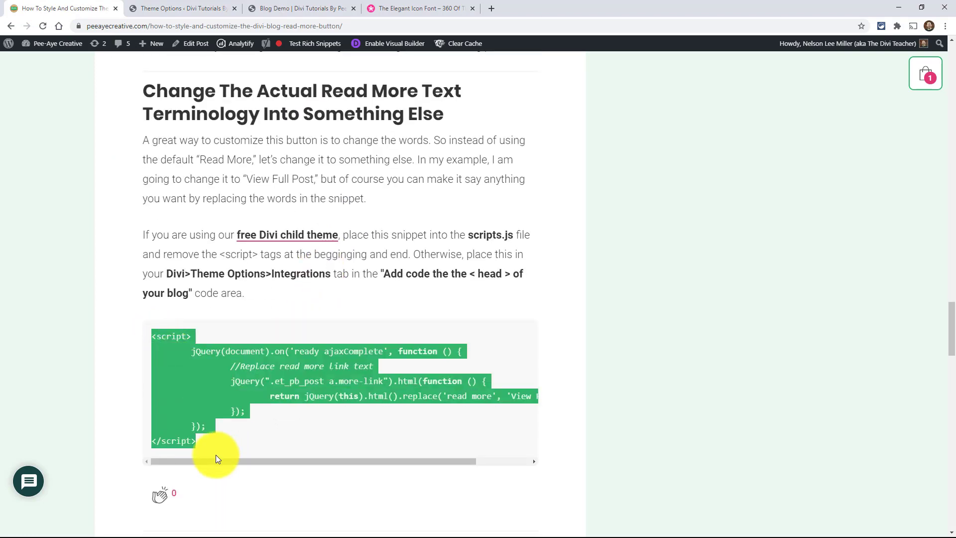
{"action": "left_click", "coordinate": [178, 9]}
{"action": "left_click", "coordinate": [416, 310]}
{"action": "type", "text": "<script>     jQuery(document).on('ready ajaxComplete', function () {         //Replace read more link text         jQuery(\".et_pb_post a.more-link\").html(function () {             return jQuery(this).html().replace('read more', 'View Full Post');         });     }); </script>"}
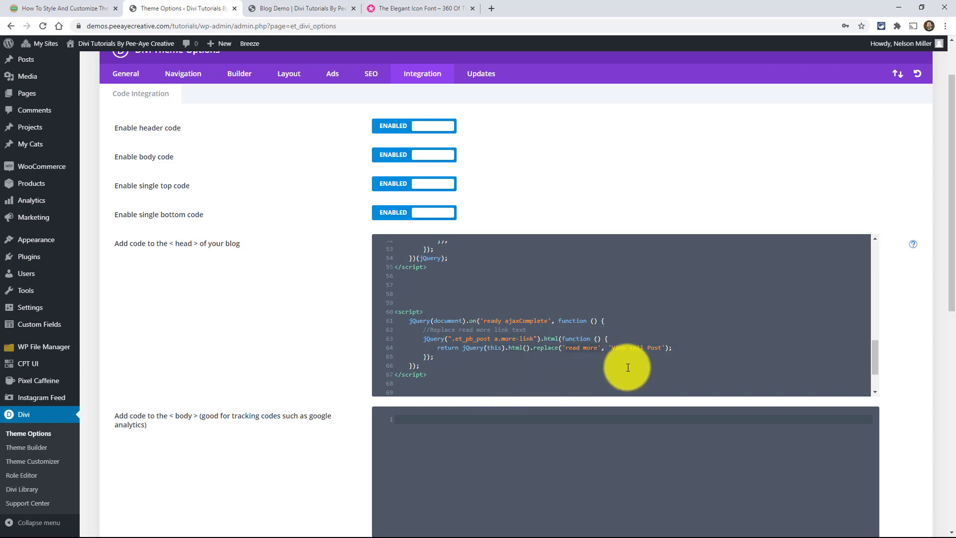
- Save the Divi Theme Options with the new head script and return to the Blog Demo page
{"action": "scroll", "coordinate": [255, 241], "scroll_direction": "up", "scroll_amount": 2}
{"action": "left_click", "coordinate": [125, 86]}
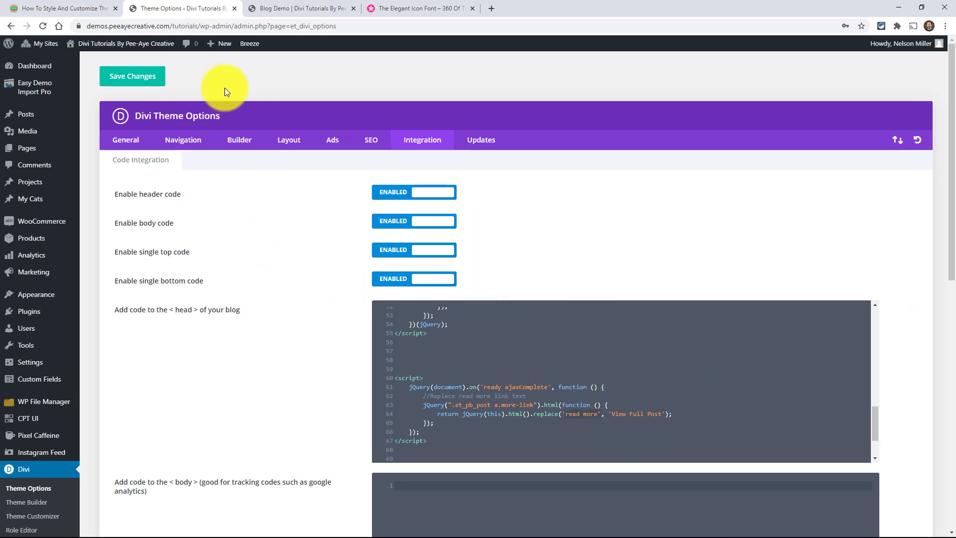
{"action": "left_click", "coordinate": [280, 6]}
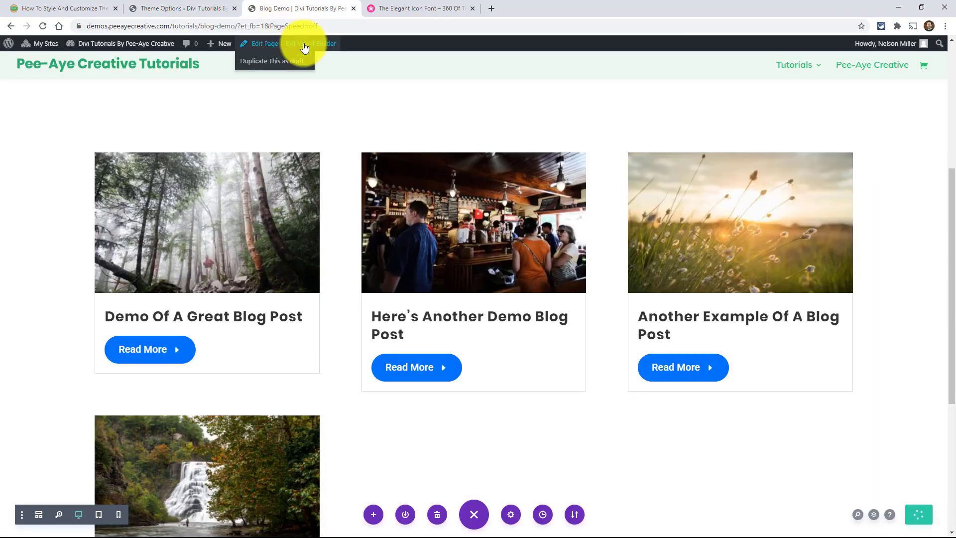
- Exit the Visual Builder and scroll to see the buttons now reading 'View Full Post'
{"action": "left_click", "coordinate": [305, 46]}
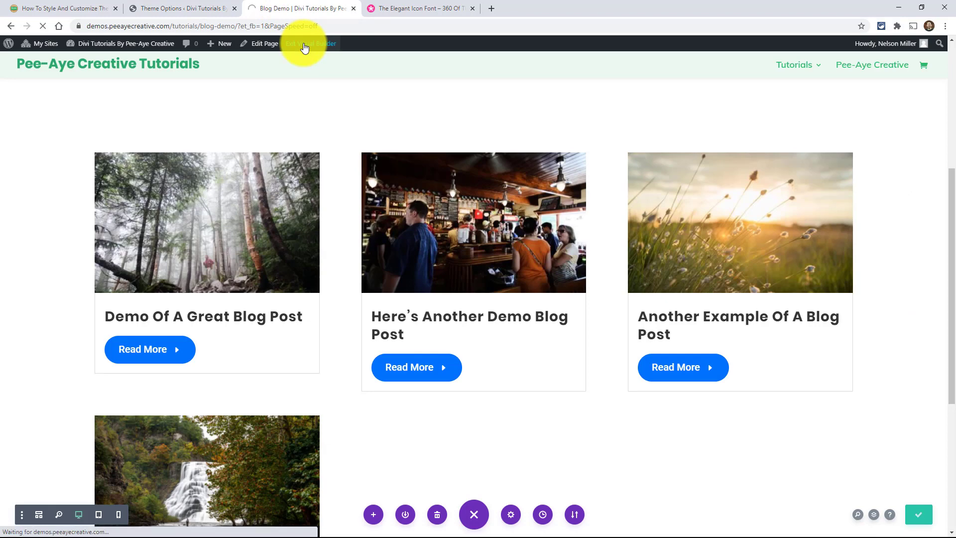
{"action": "scroll", "coordinate": [196, 186], "scroll_direction": "down", "scroll_amount": 7}
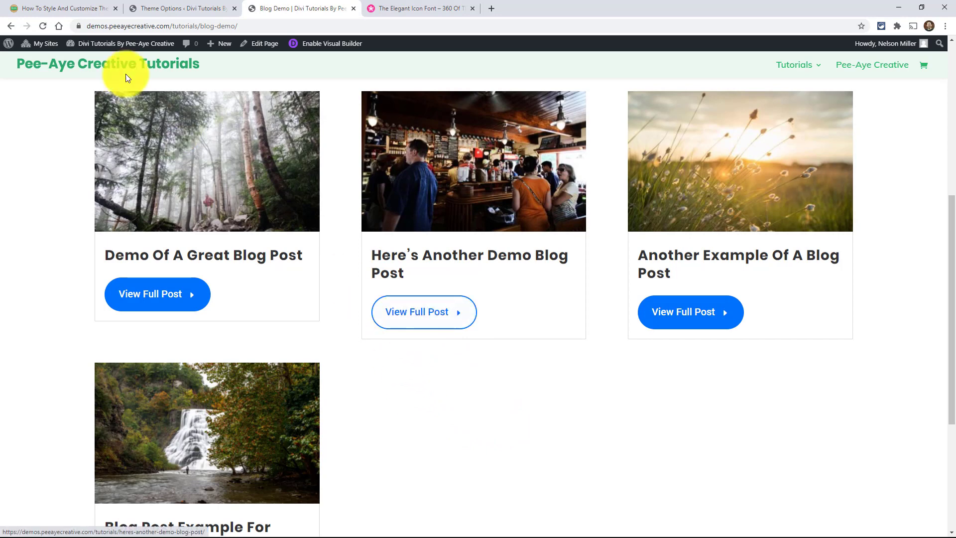
- Replace 'View Full Post' with 'Go To Article' on line 64, then reload the Blog Demo page
{"action": "left_click", "coordinate": [181, 8]}
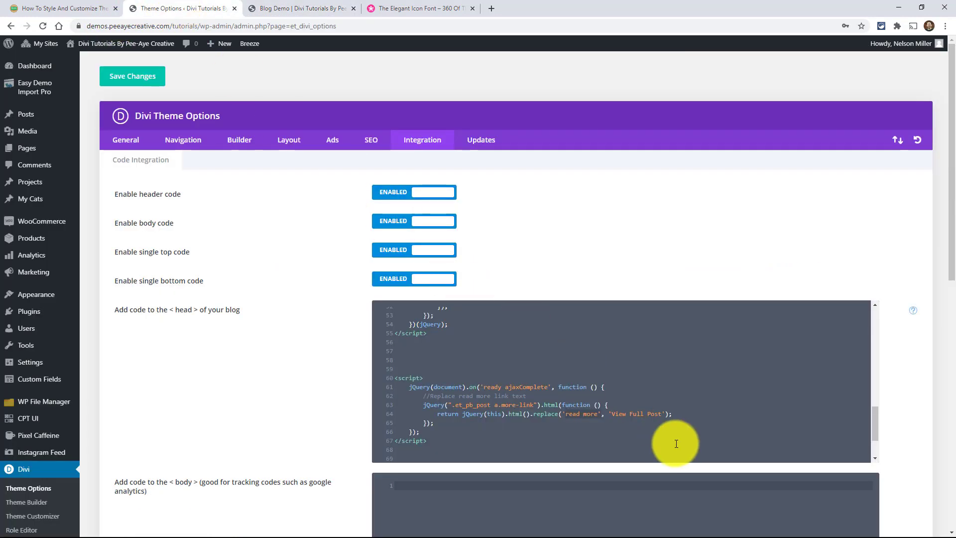
{"action": "left_click", "coordinate": [662, 415]}
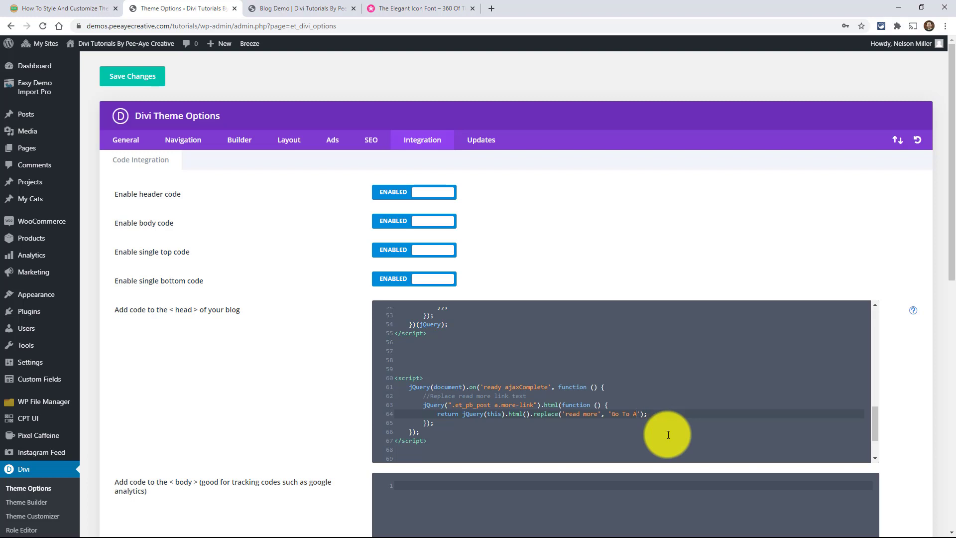
{"action": "left_click", "coordinate": [299, 8]}
{"action": "left_click", "coordinate": [43, 26]}
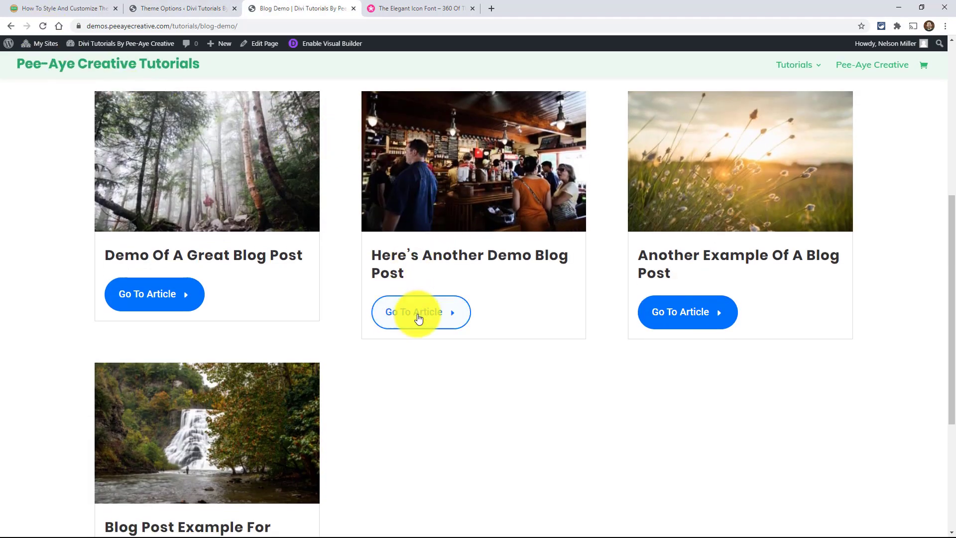